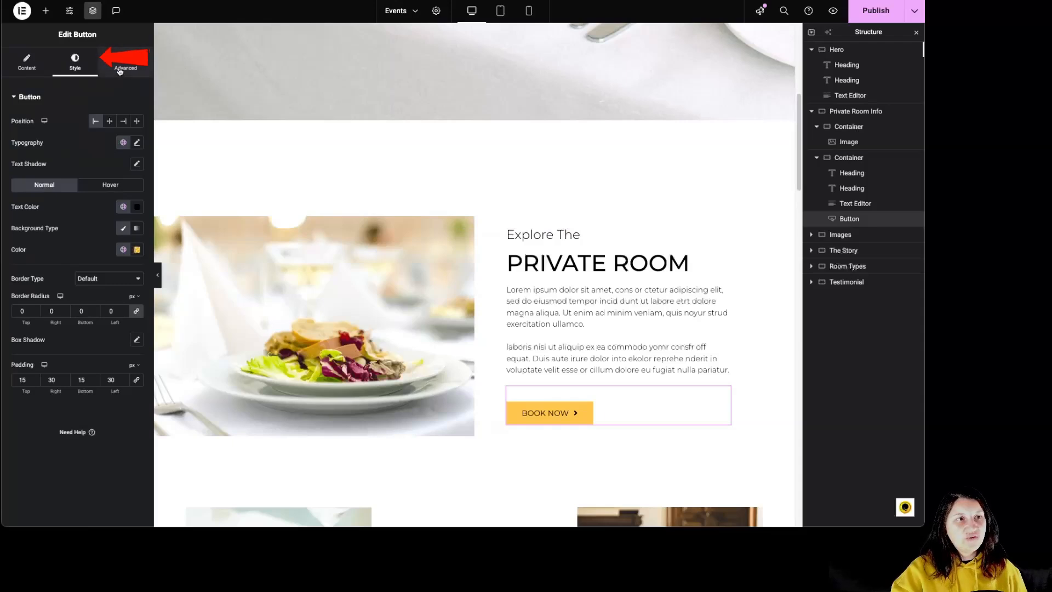
Review the button's available types in its content settings, keeping Default
left_click(27, 62)
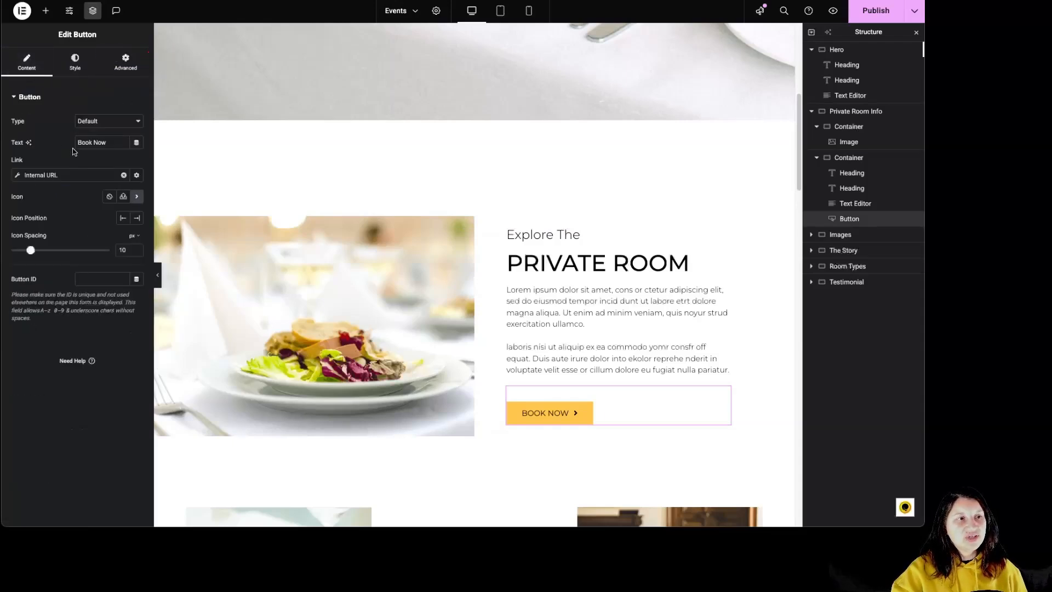
left_click(97, 127)
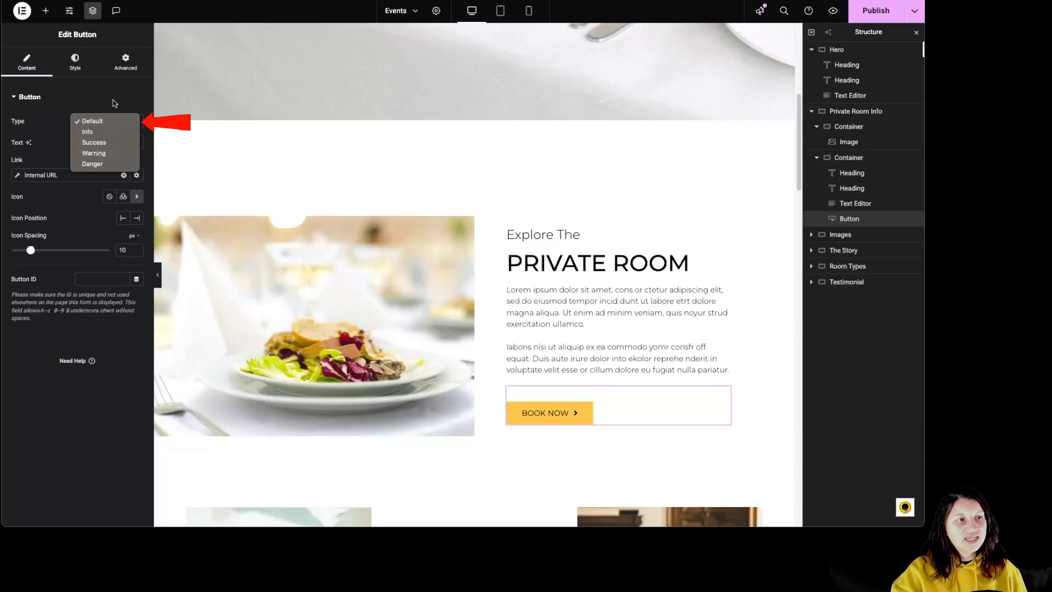
left_click(108, 123)
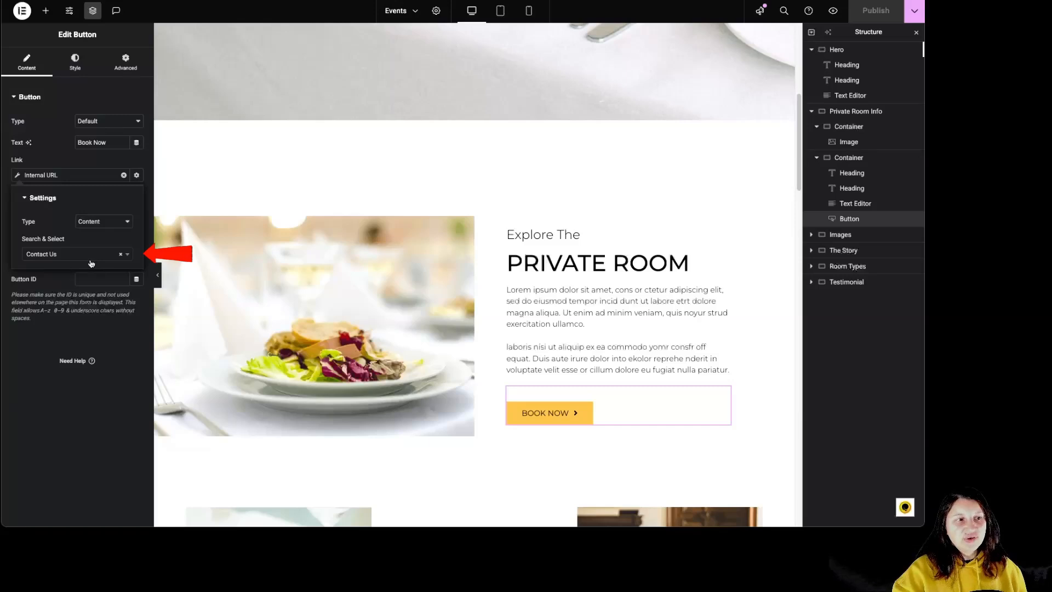
Remove the Internal URL dynamic tag from the button's link and show the additional link options
left_click(67, 163)
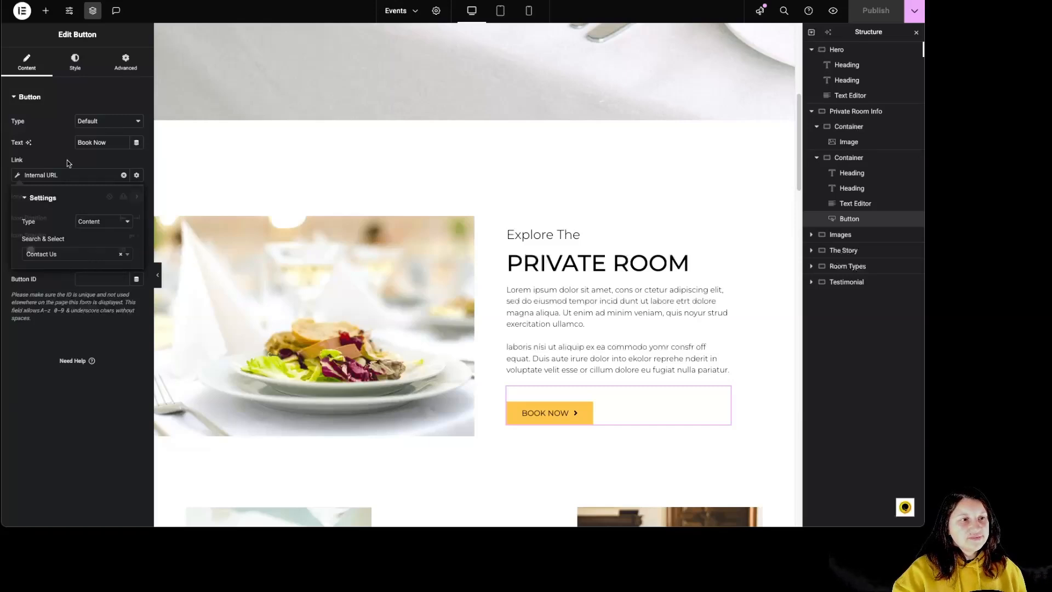
left_click(124, 175)
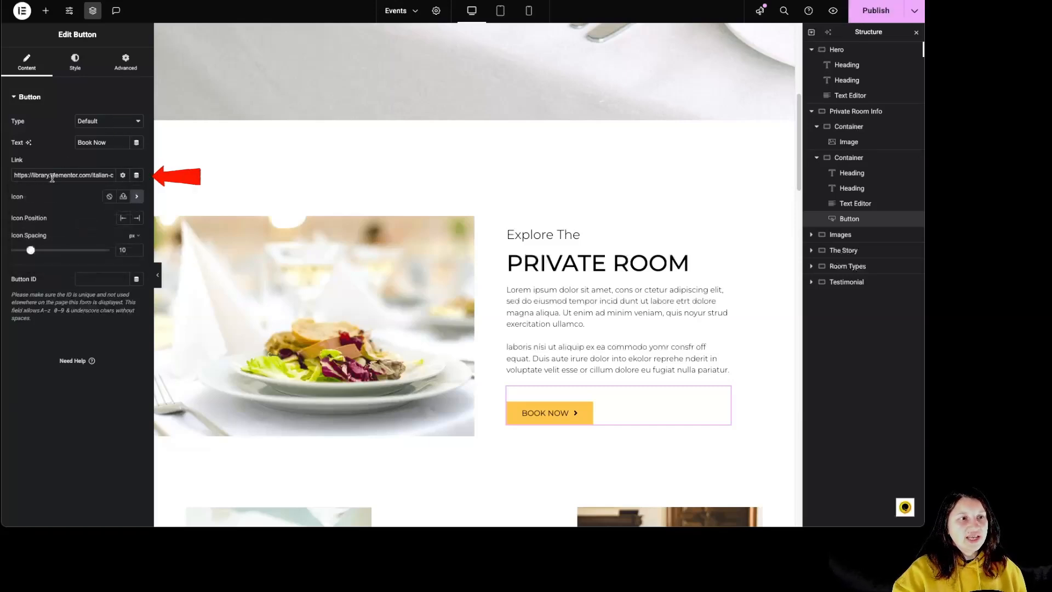
left_click(122, 175)
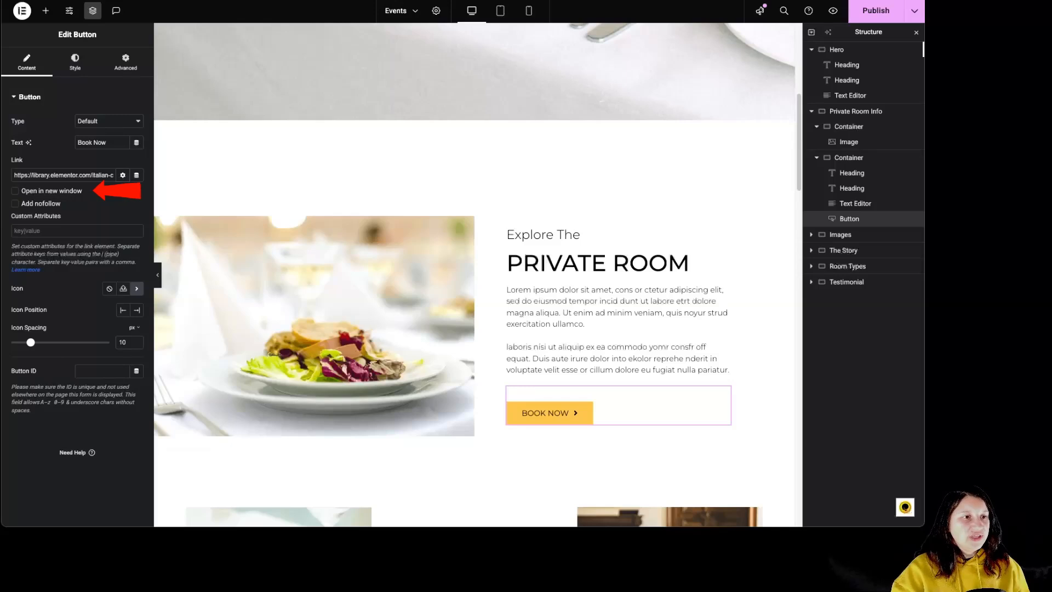
Link the button to the Contact Us page using the Internal URL dynamic tag with type Content
left_click(137, 177)
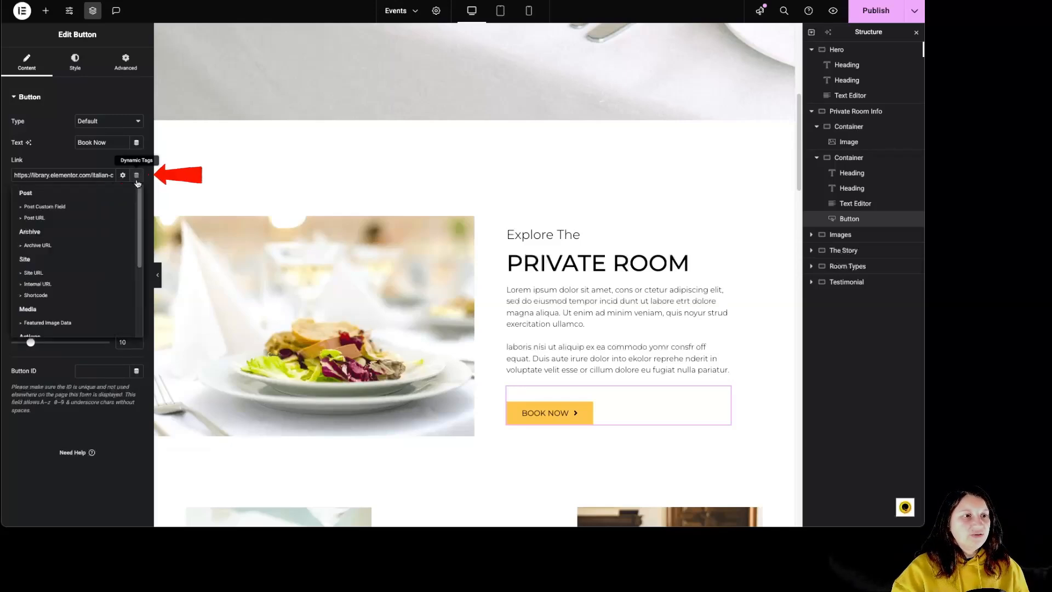
left_click(38, 284)
left_click(21, 177)
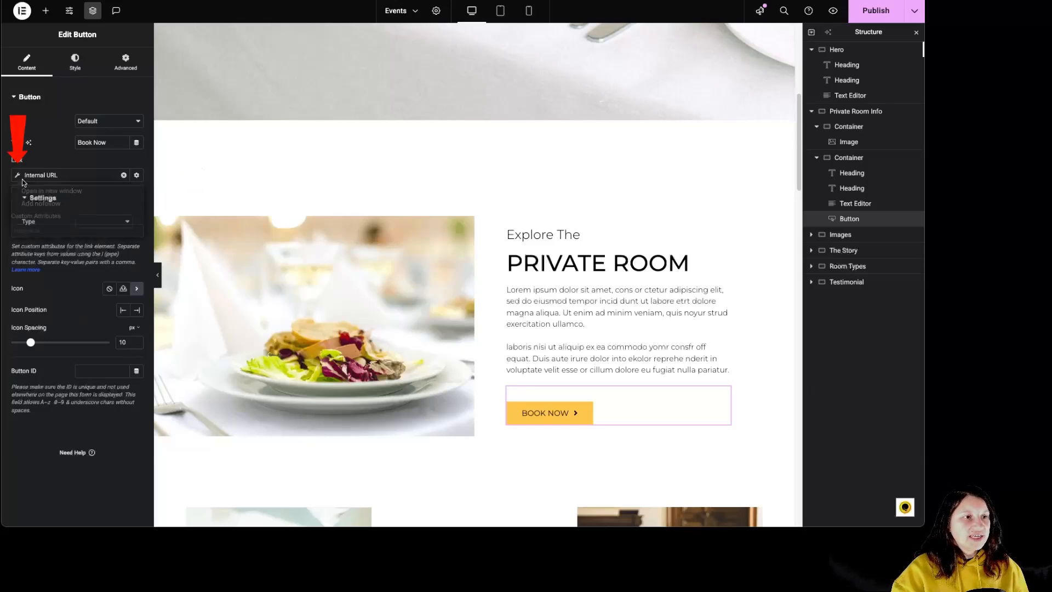
left_click(104, 221)
left_click(60, 256)
type("c")
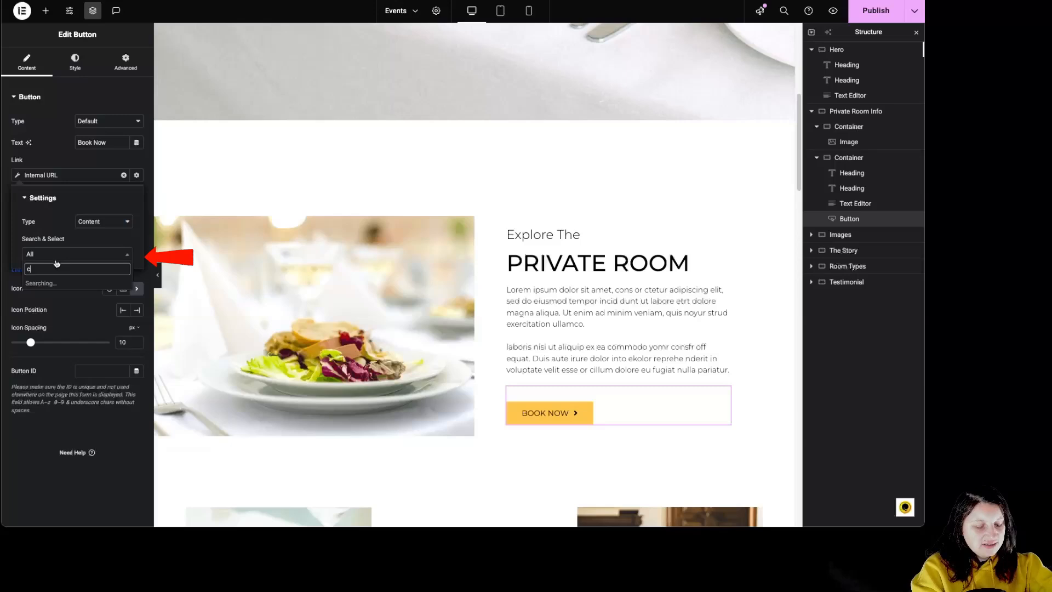
type("ontact")
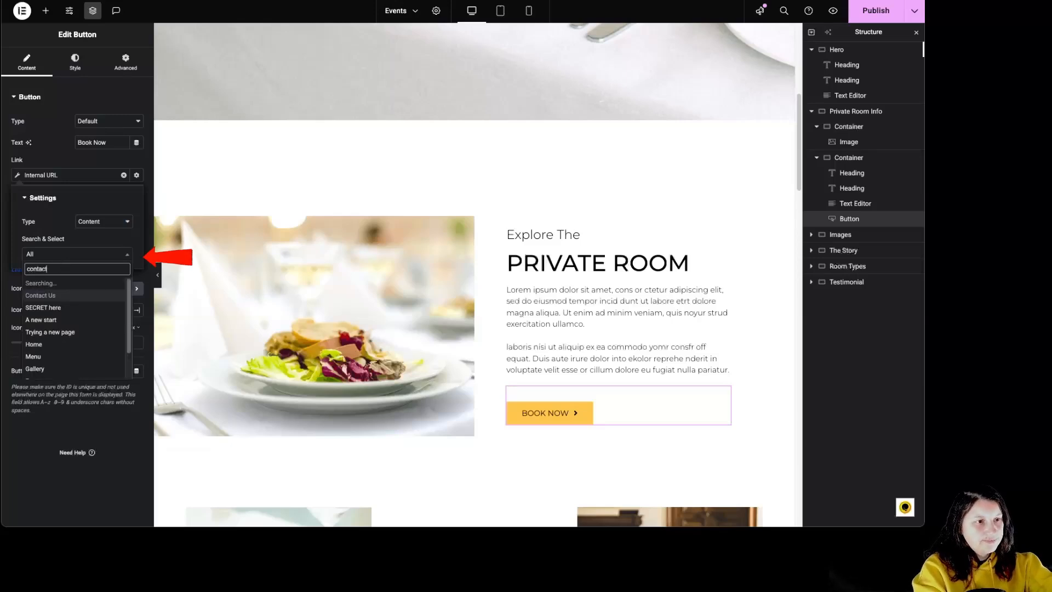
key("Return")
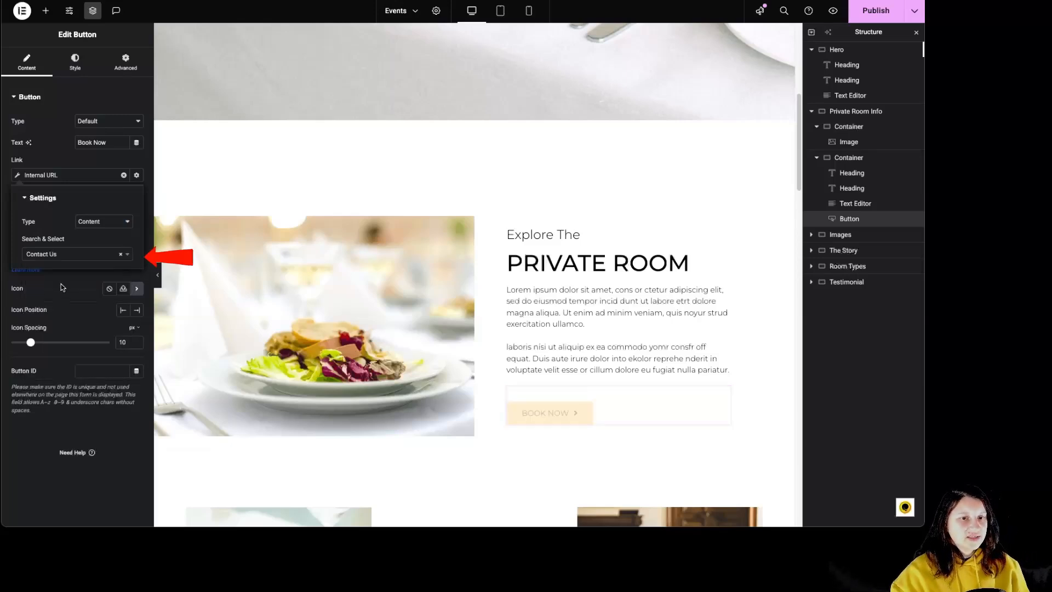
left_click(64, 163)
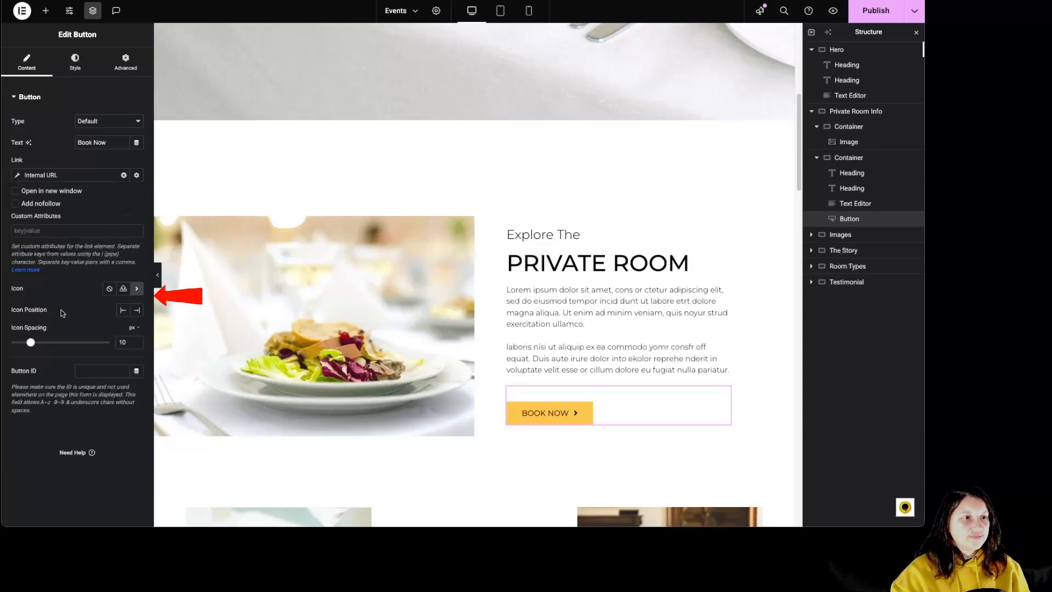
Remove the button's icon and insert the Angle right icon from the icon library
left_click(109, 289)
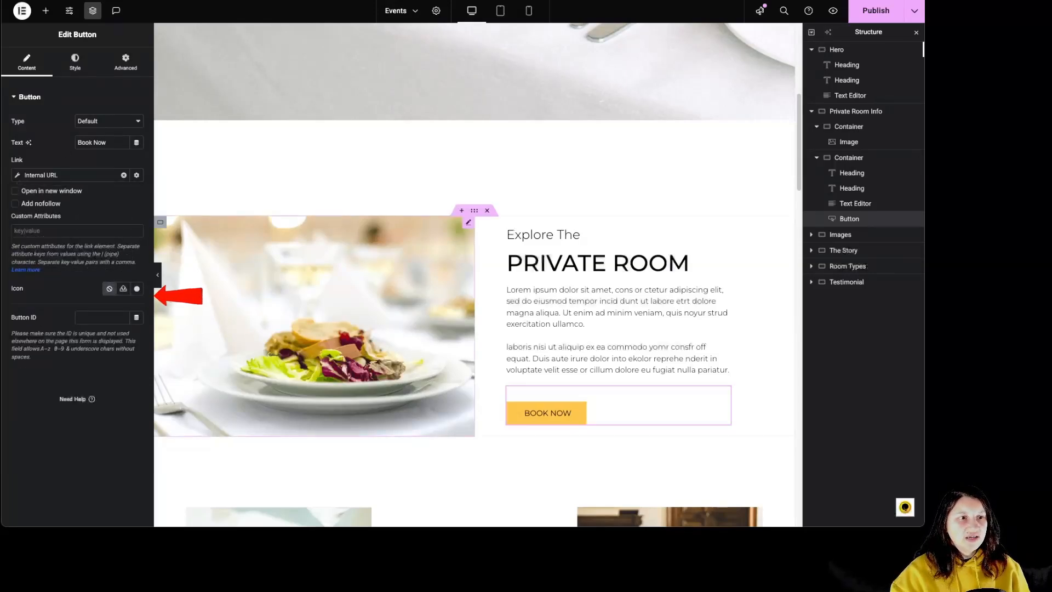
left_click(137, 289)
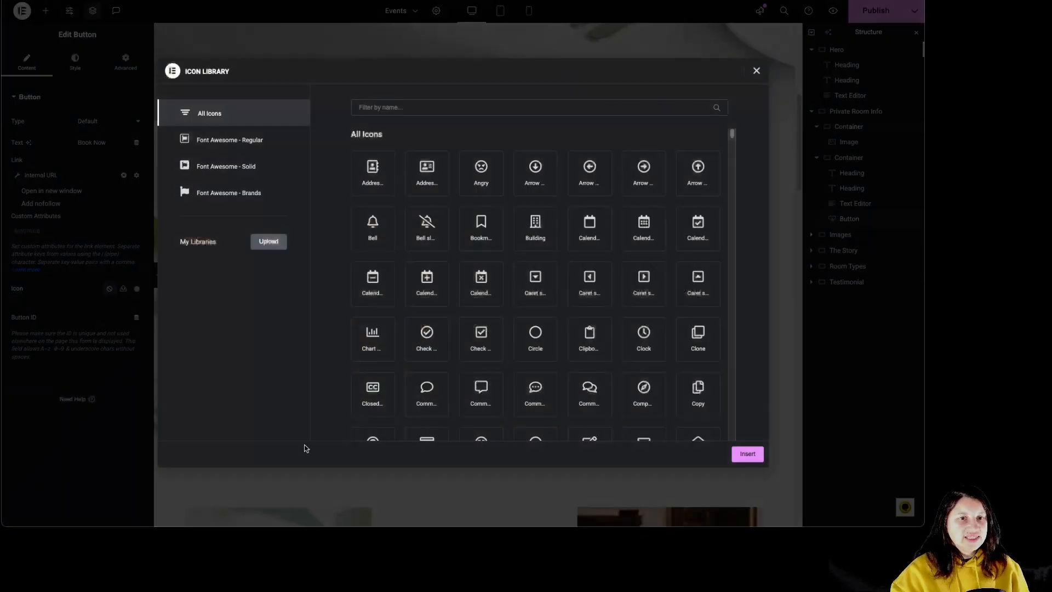
left_click(384, 105)
type("angle")
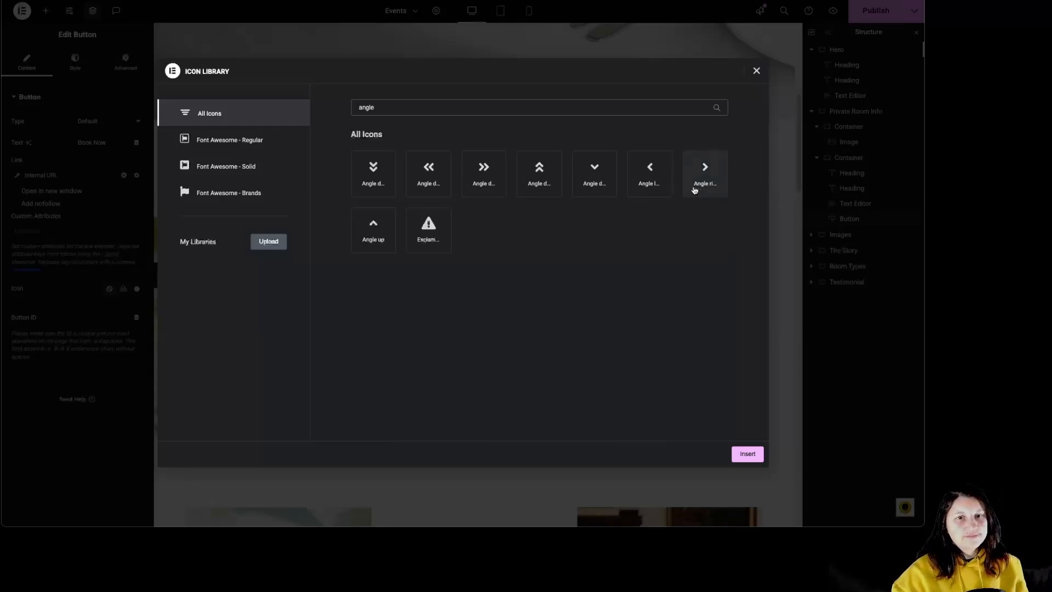
left_click(650, 173)
left_click(718, 167)
left_click(747, 454)
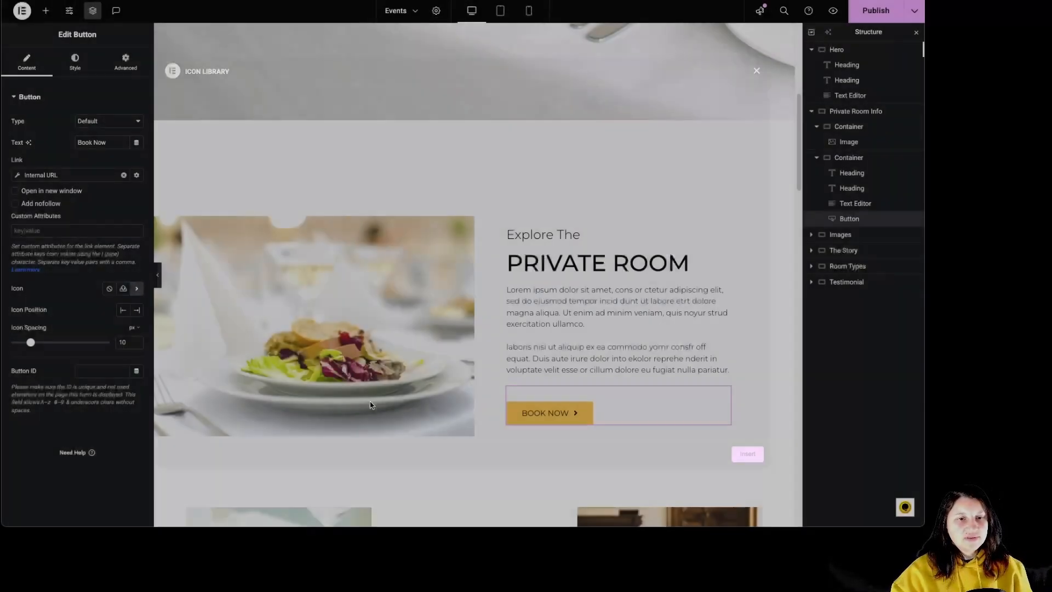
Place the icon after the button text and set the icon spacing to 23 px
left_click(138, 310)
left_click_drag(32, 344, 56, 349)
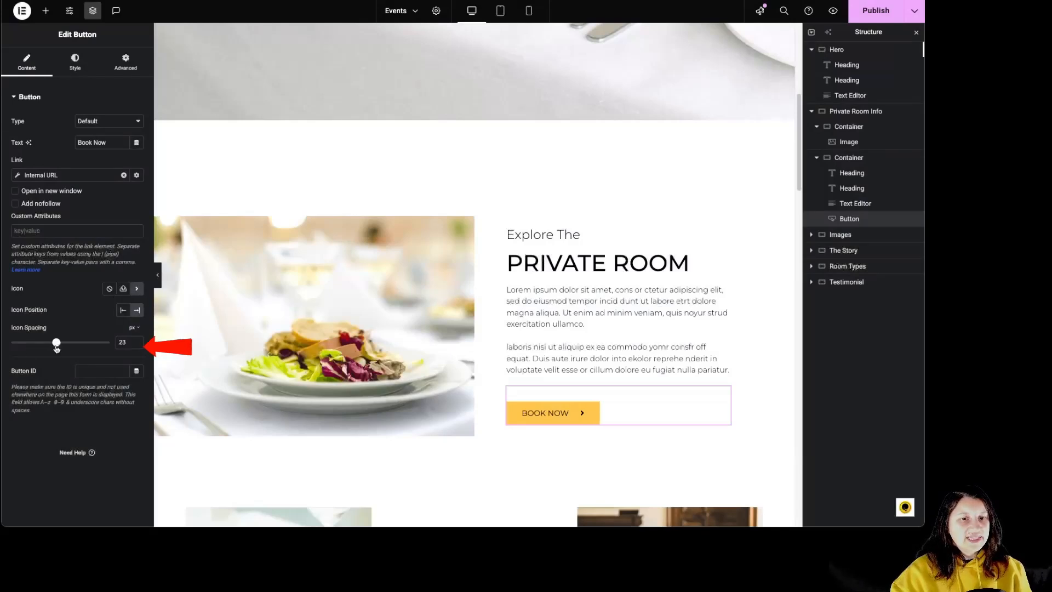
Stretch the button across its container's full width and set its content alignment to Space between
left_click(75, 61)
left_click(104, 122)
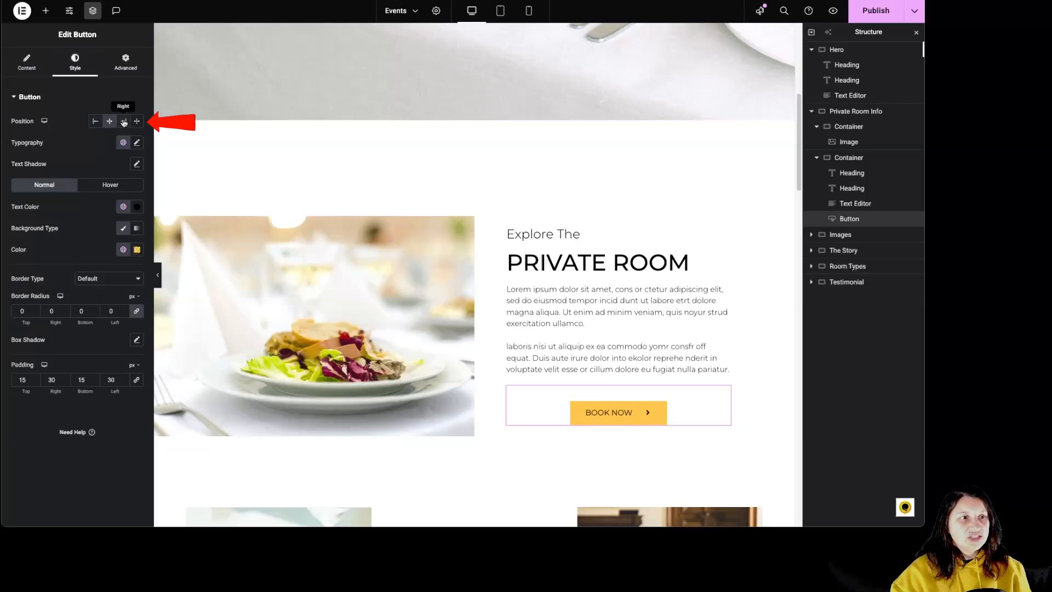
left_click(123, 121)
left_click(137, 121)
left_click(105, 143)
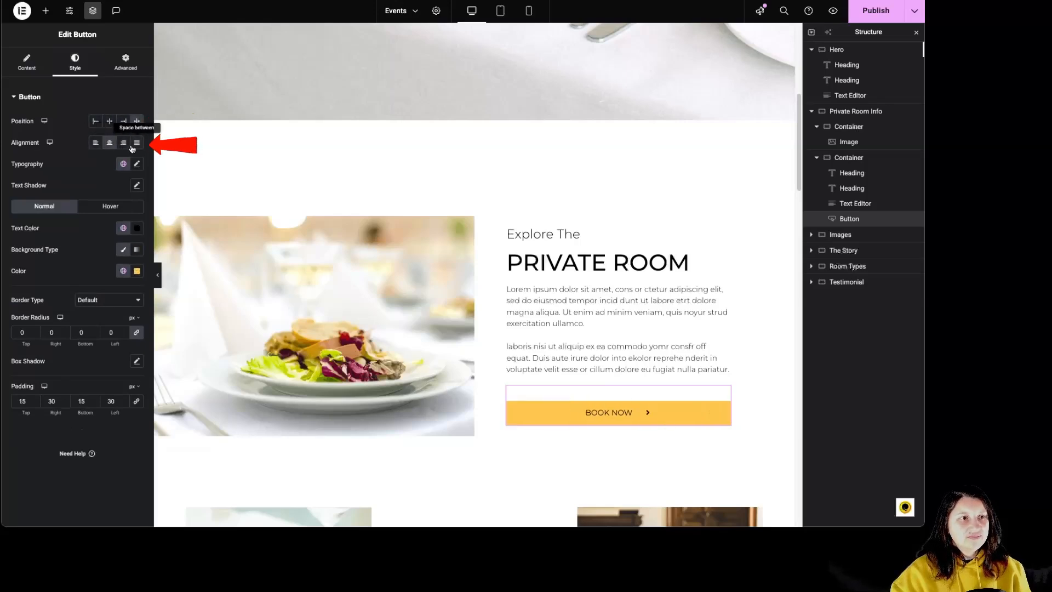
left_click(123, 143)
left_click(137, 143)
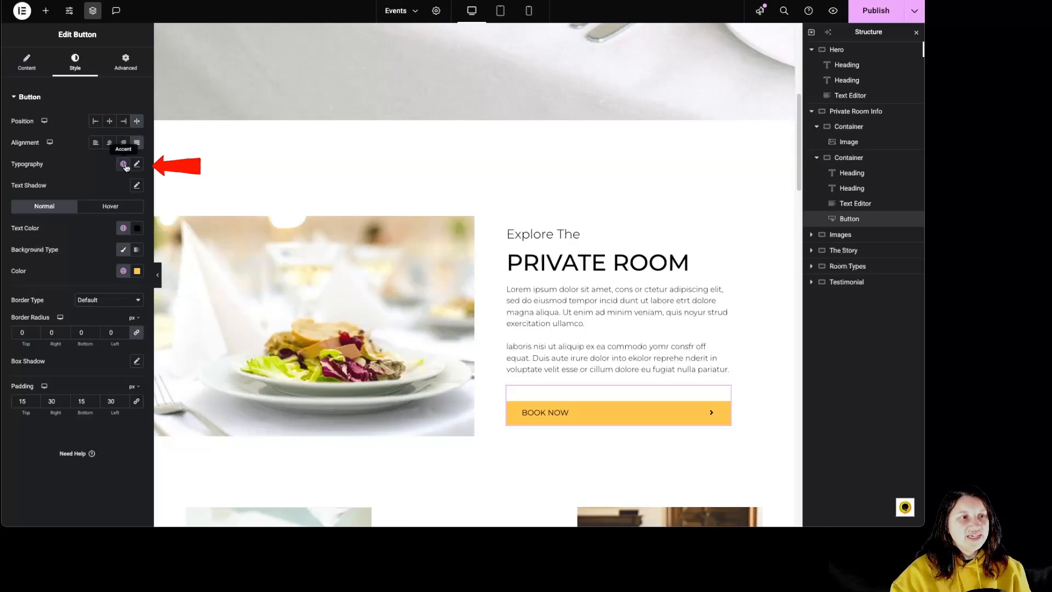
Override the button's global font with the Roboto family at 28 px
left_click(124, 165)
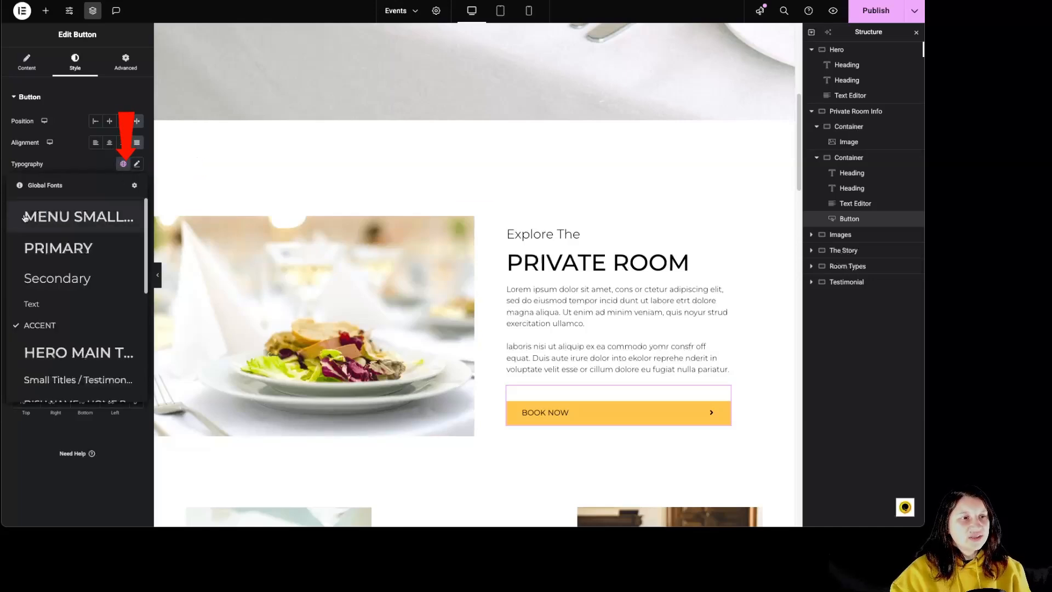
left_click(137, 164)
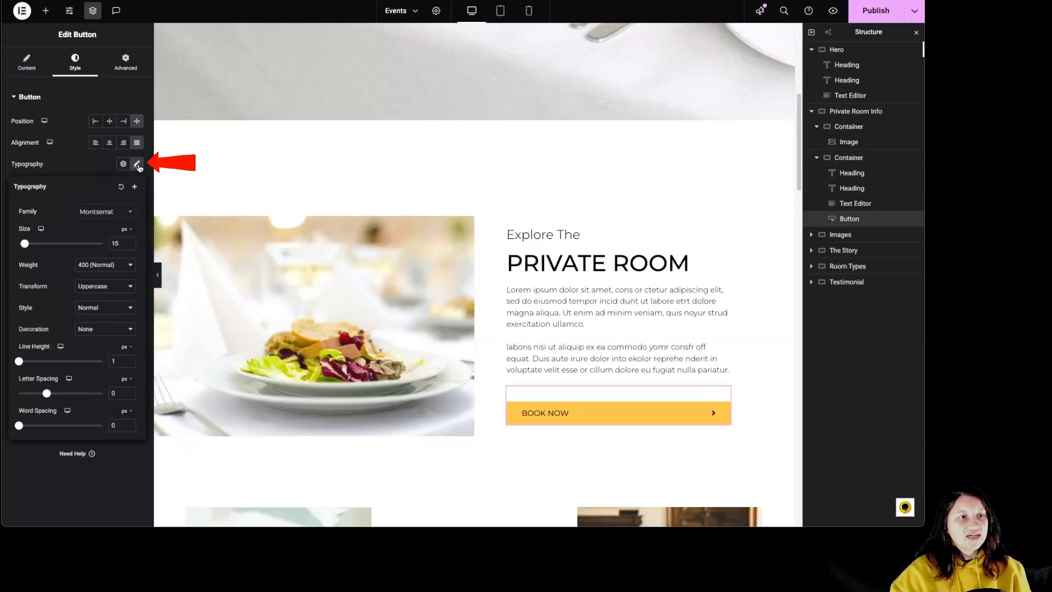
left_click(93, 213)
type("roboto")
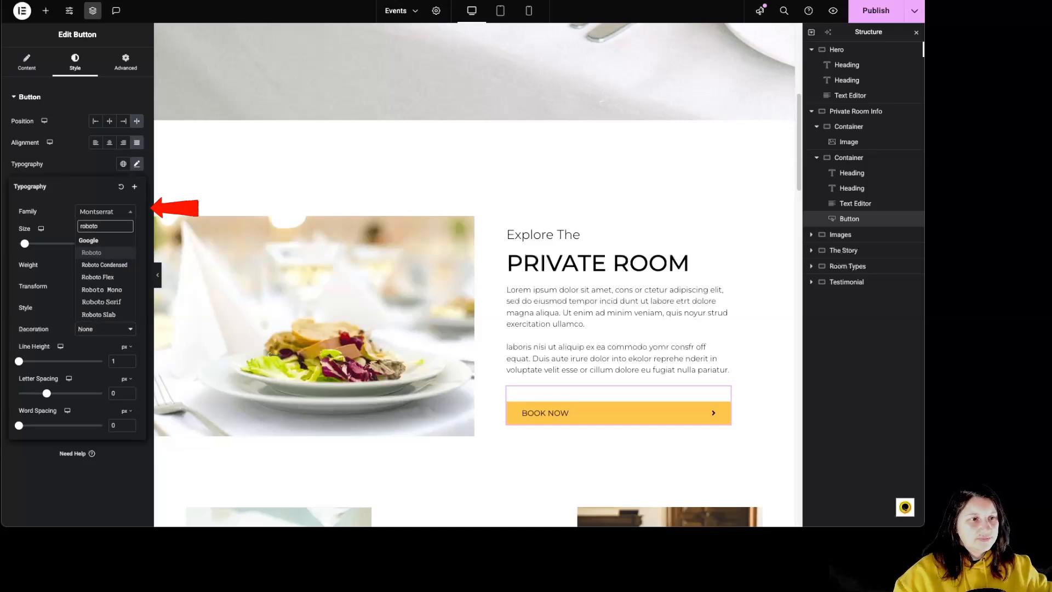
left_click(88, 253)
left_click_drag(24, 245, 30, 244)
Set the button text's weight to 600 (Semi Bold) and its transform to Lowercase
left_click(94, 268)
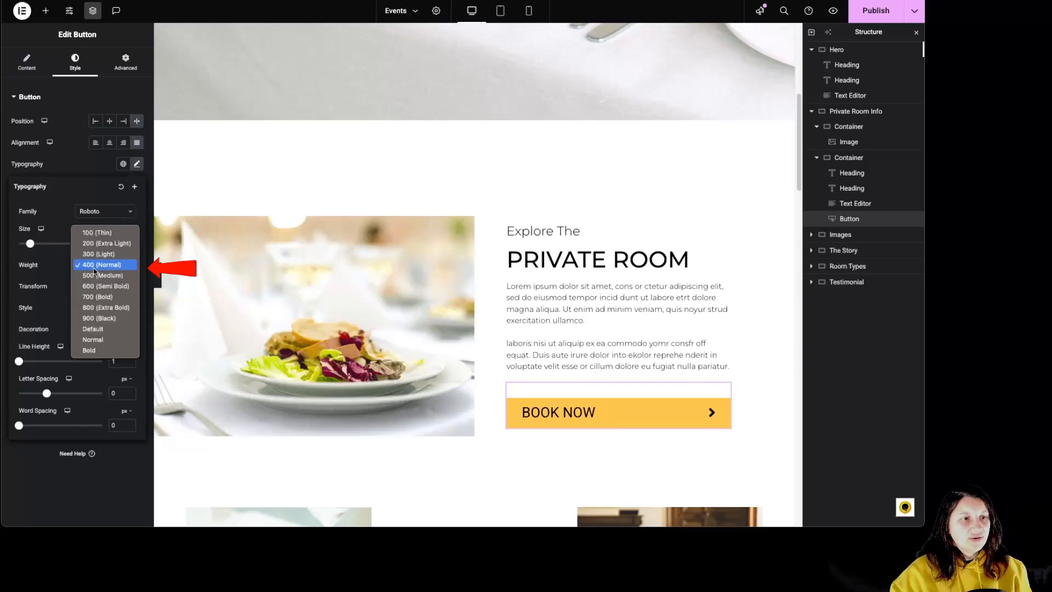
left_click(101, 286)
left_click(104, 291)
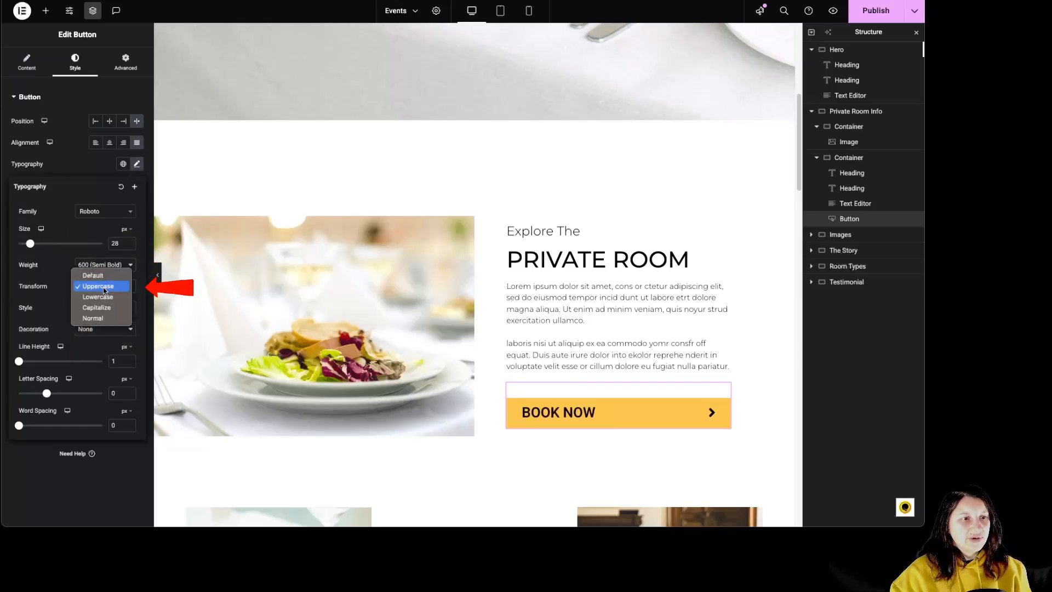
left_click(95, 296)
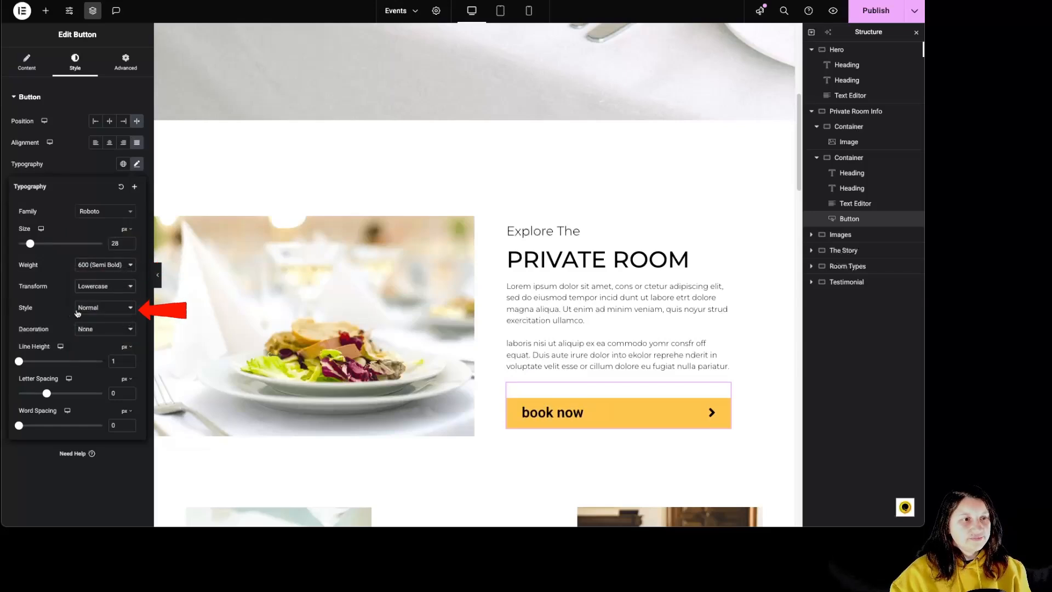
Set the button text's style to Italic and its decoration to Underline
left_click(76, 313)
left_click(88, 317)
left_click(95, 331)
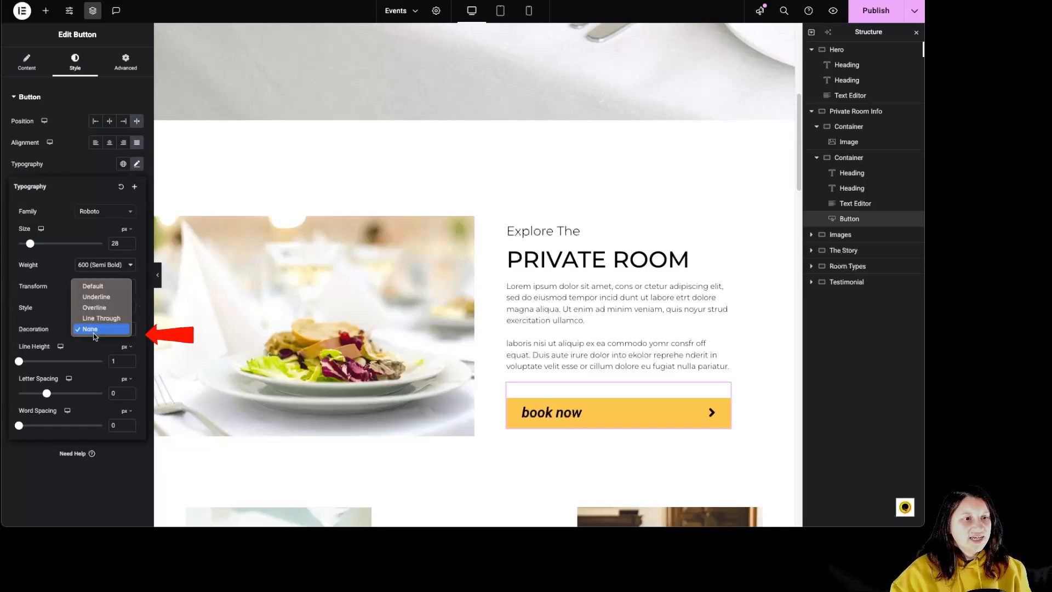
left_click(96, 296)
Try a letter spacing of 4.3 px and word spacing of 5 px, and reset the button's typography to default
left_click_drag(19, 362, 71, 394)
left_click_drag(19, 426, 30, 431)
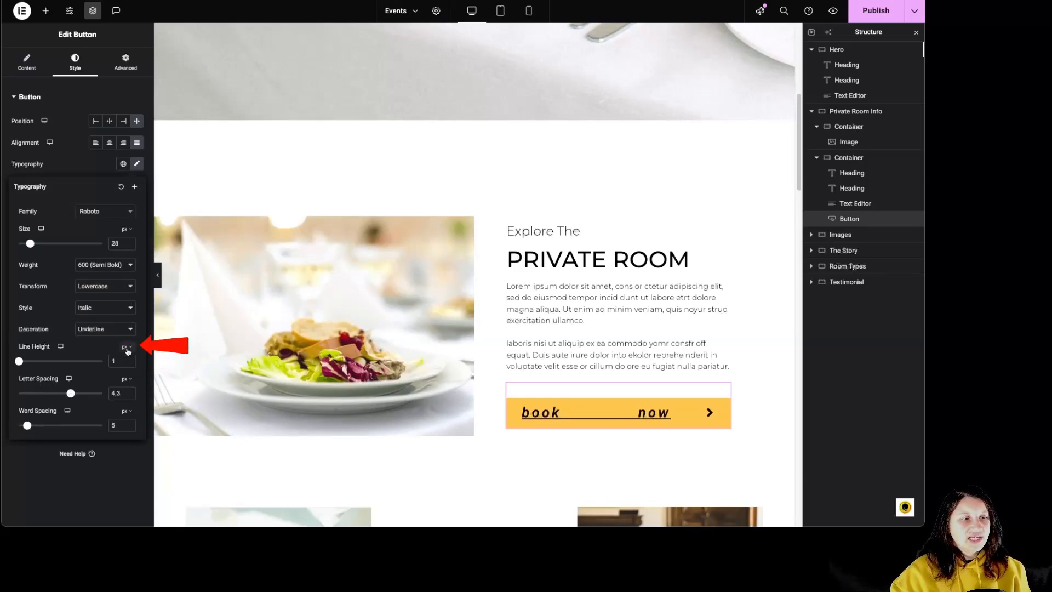
left_click(123, 345)
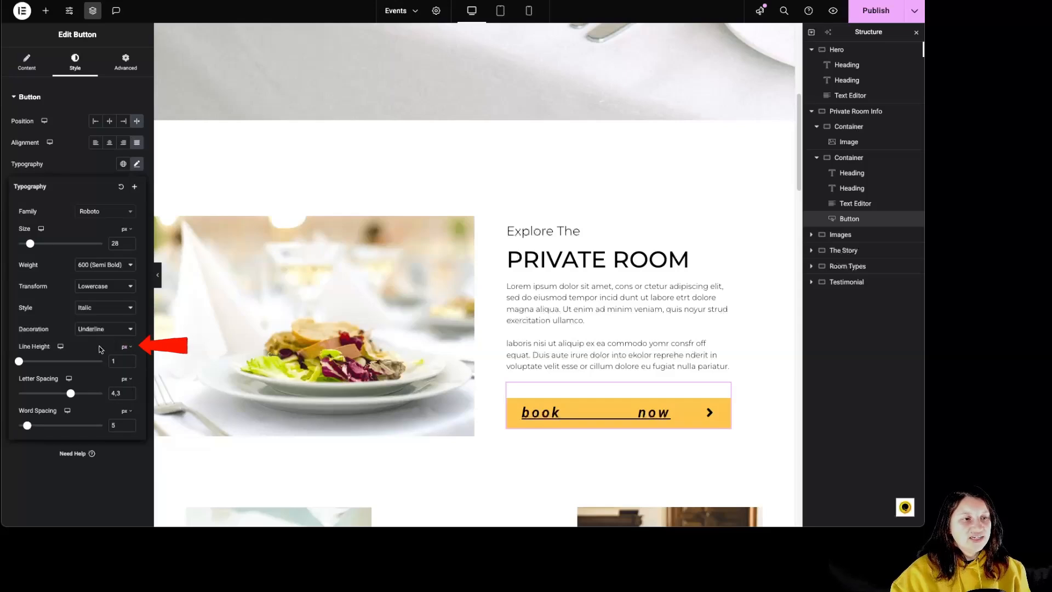
left_click(122, 188)
Give the button text a translucent blue shadow with blur 9, horizontal offset 33 and vertical offset 34
left_click(136, 186)
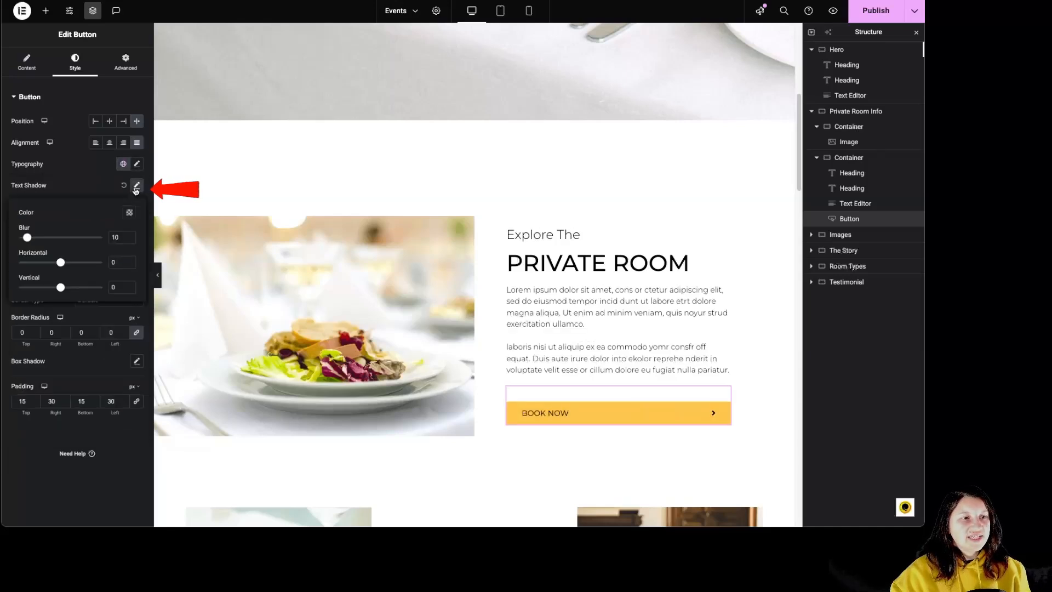
left_click(130, 213)
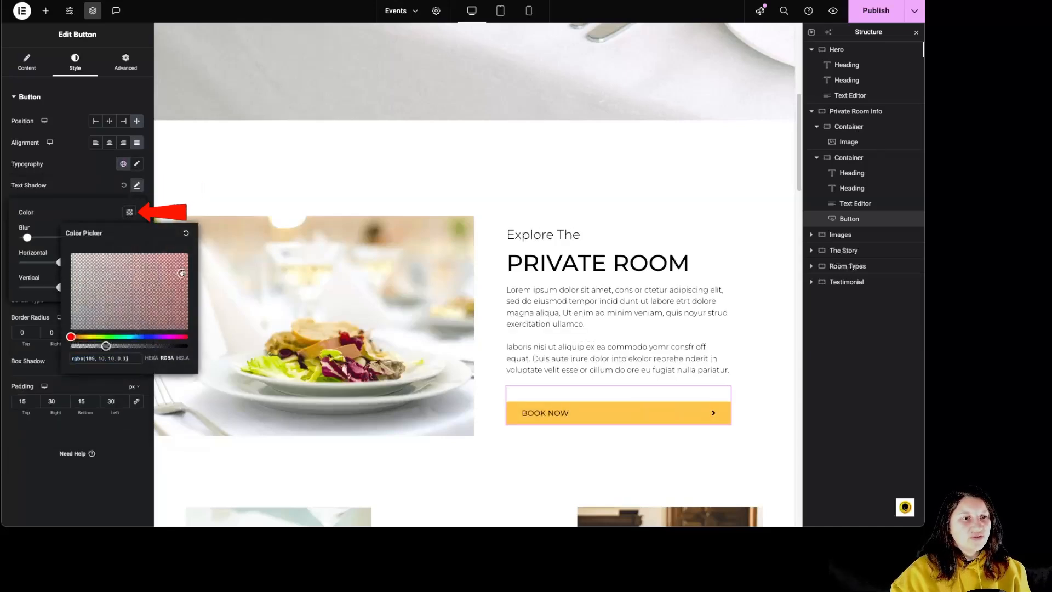
left_click(149, 337)
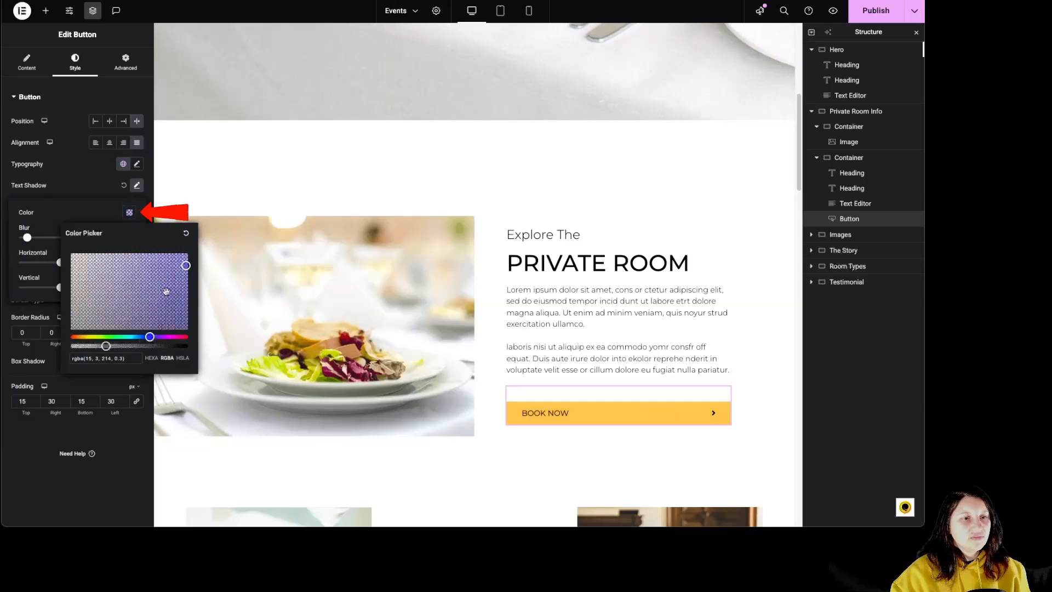
left_click_drag(27, 237, 60, 237)
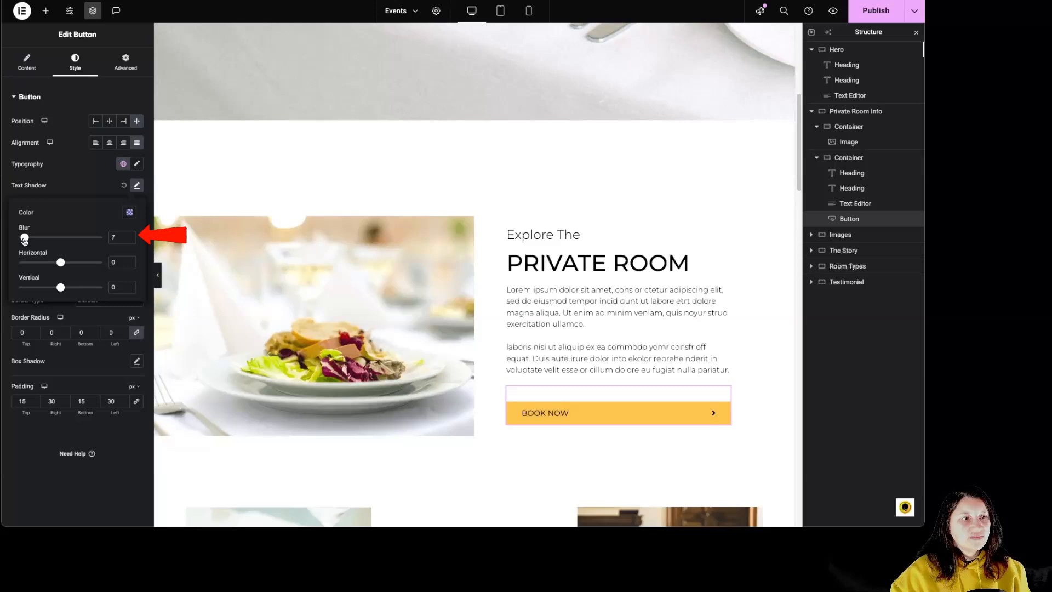
left_click_drag(60, 262, 68, 263)
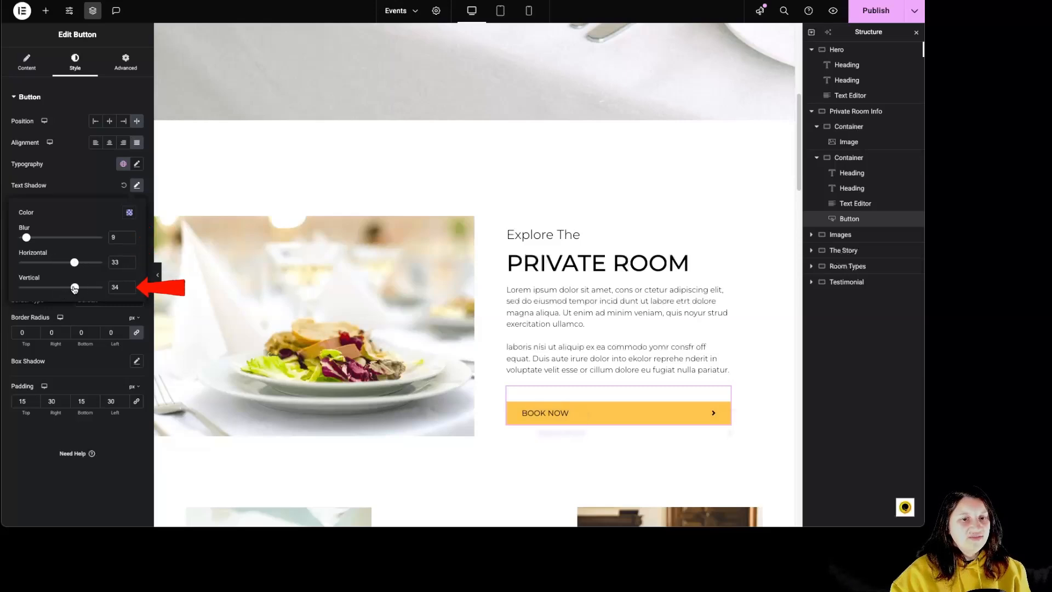
left_click(104, 194)
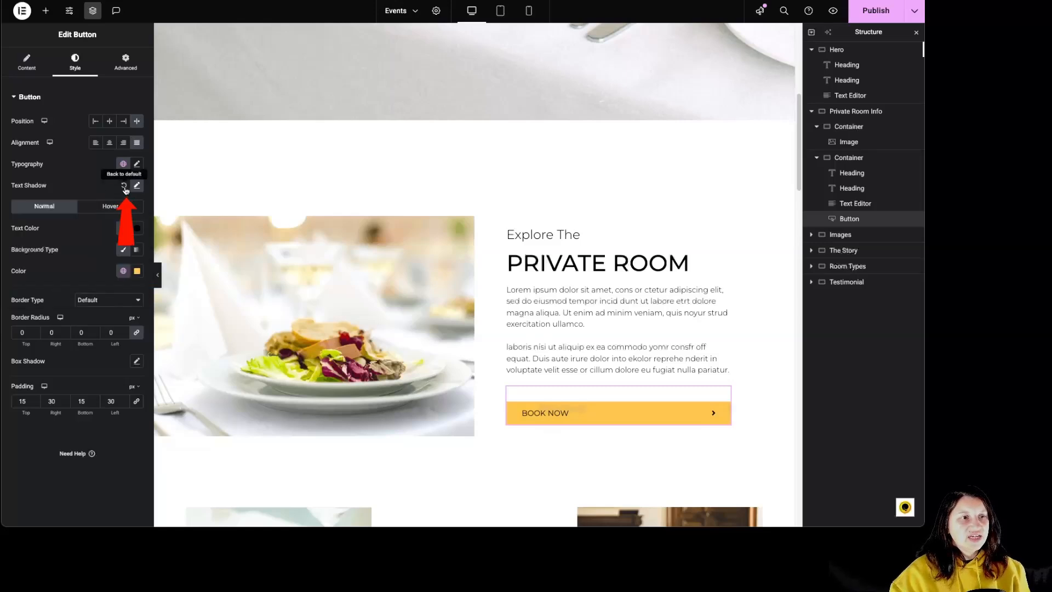
Reset the button's text shadow to default and set its normal text color to white (#FFFFFF)
left_click(124, 187)
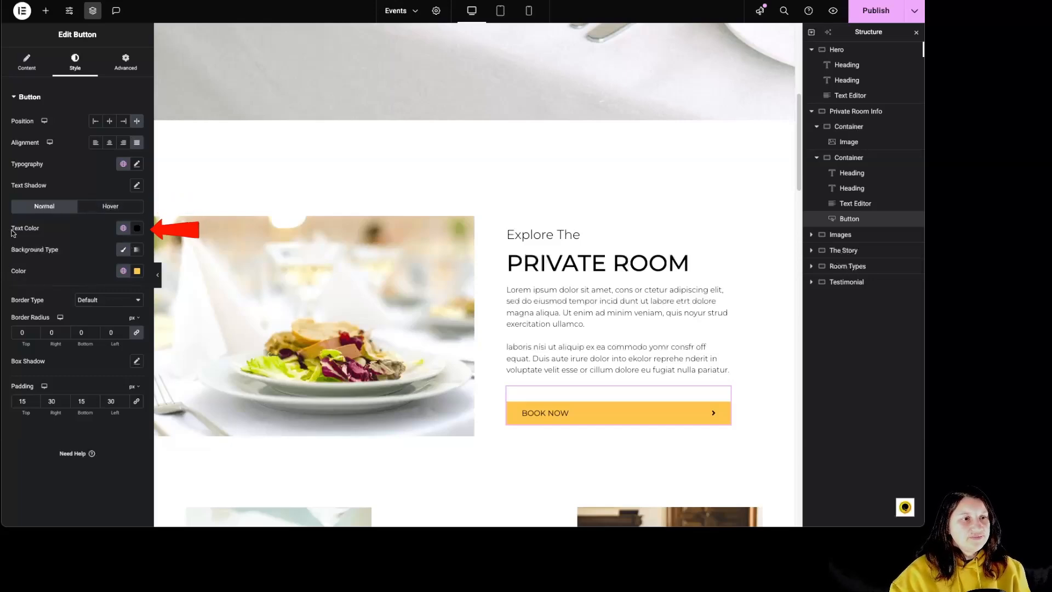
left_click(137, 228)
left_click(78, 267)
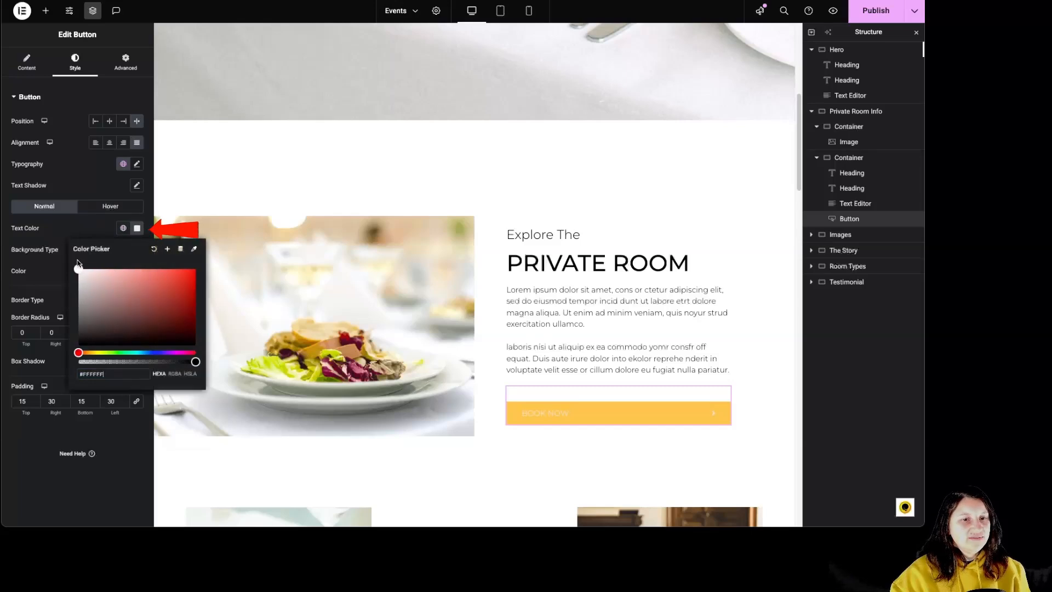
left_click(65, 243)
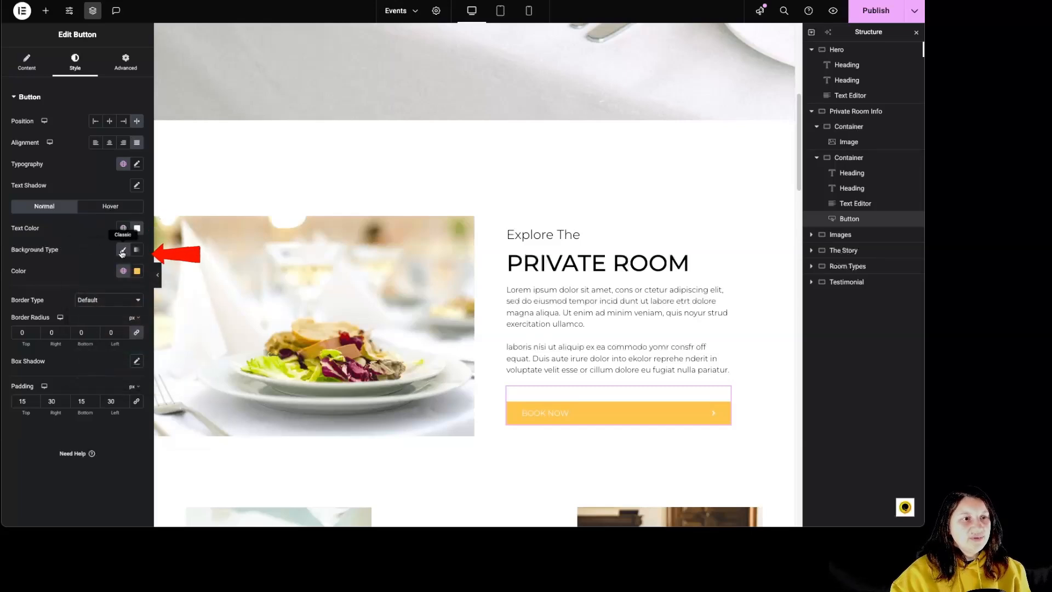
Set the button's normal background color to the black global Text color (#000000)
left_click(137, 270)
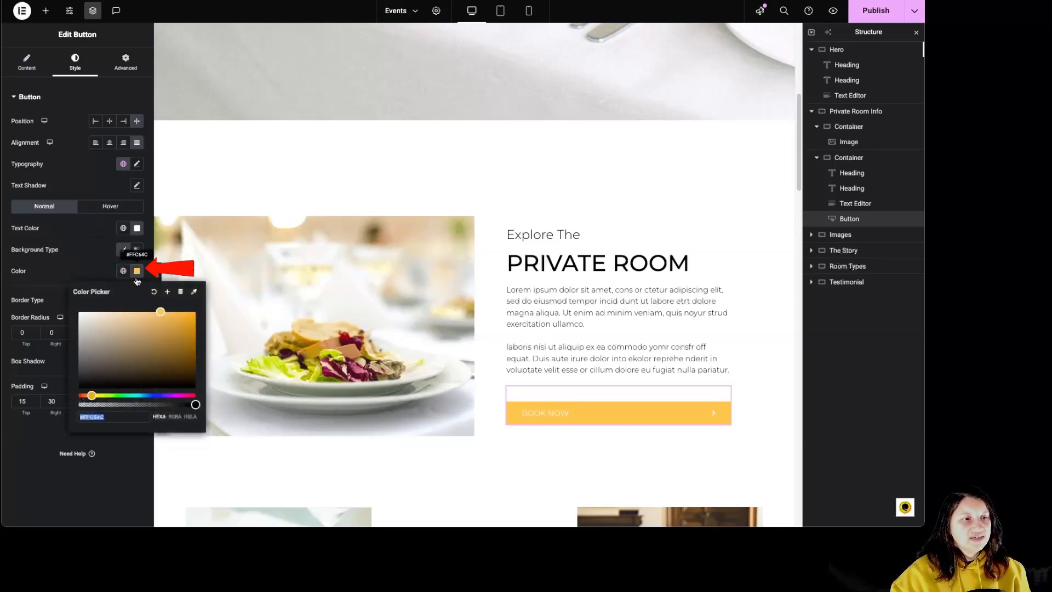
left_click(123, 273)
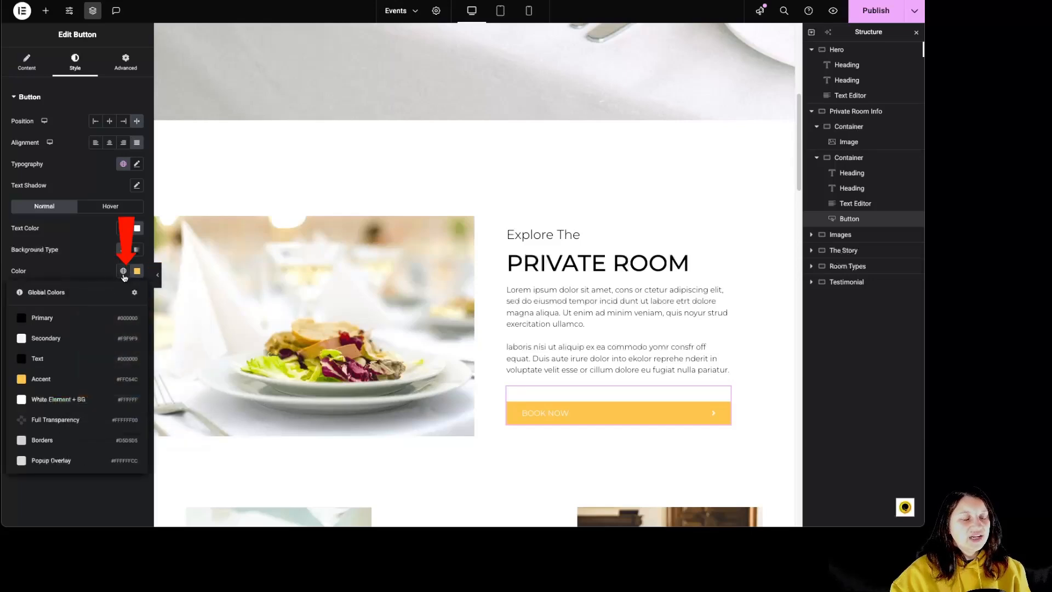
left_click(68, 358)
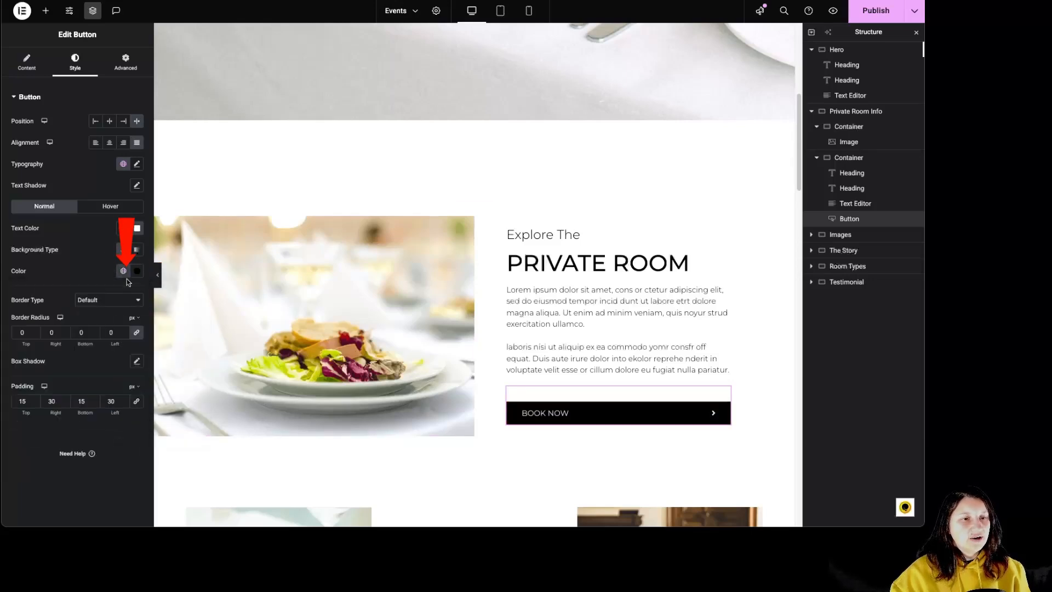
Give the button's hover state a gradient background and a transition duration of 2.4 s
left_click(110, 207)
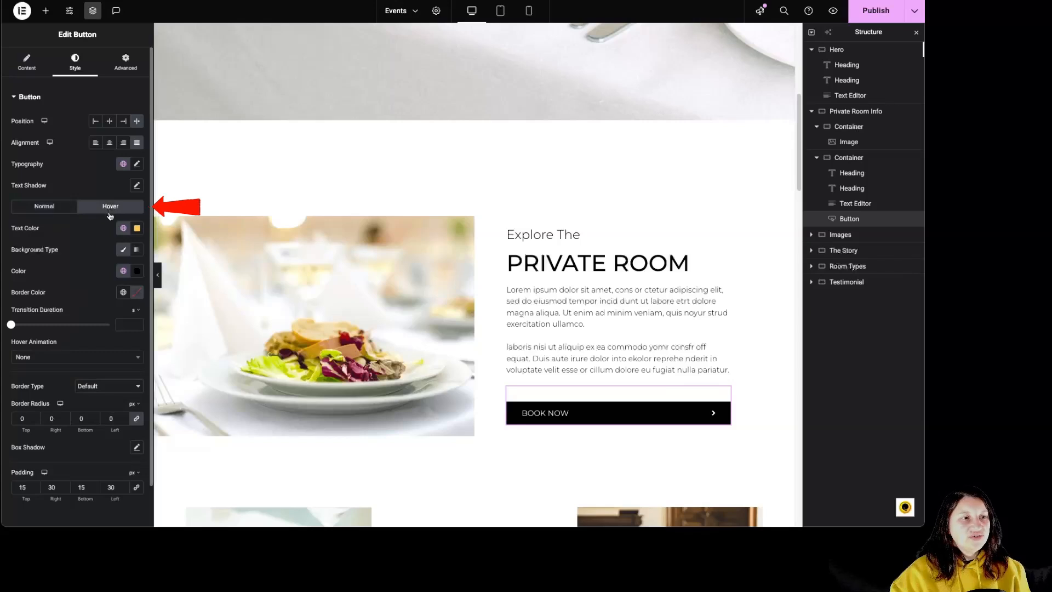
left_click(137, 252)
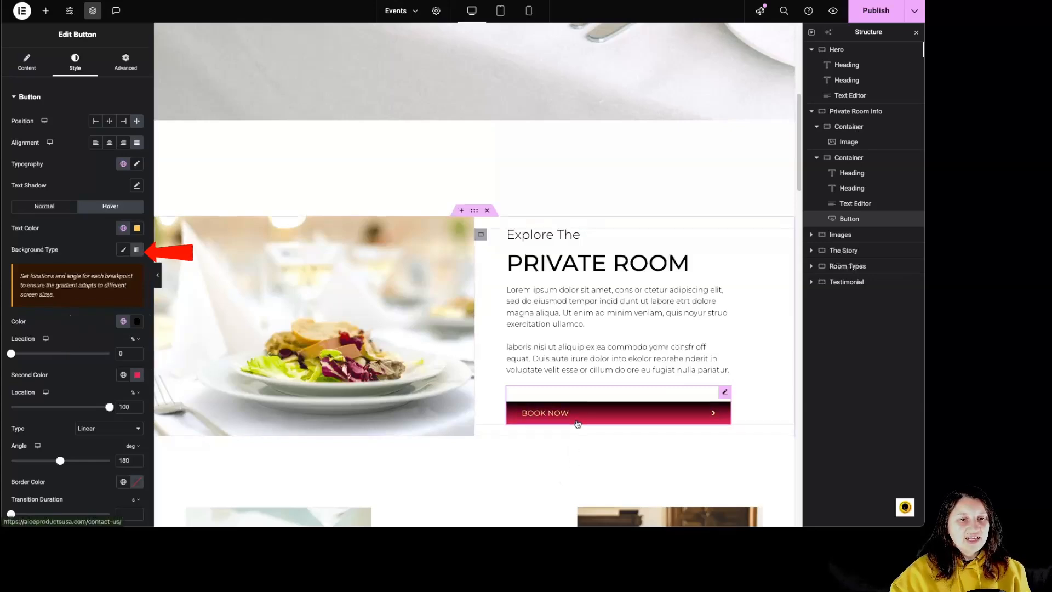
scroll(97, 353, "down", 3)
scroll(97, 353, "down", 2)
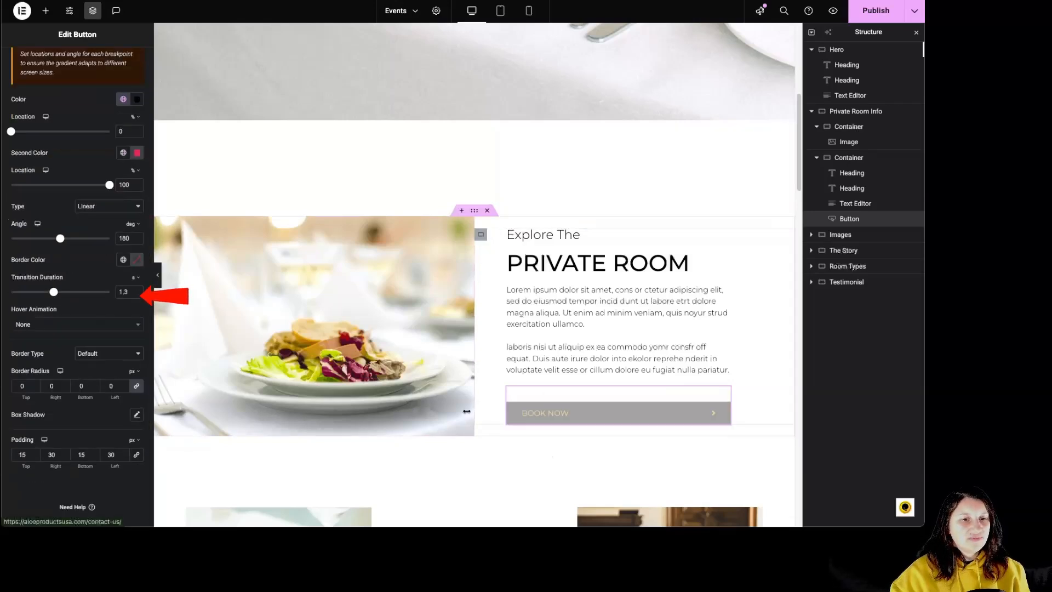
left_click(91, 293)
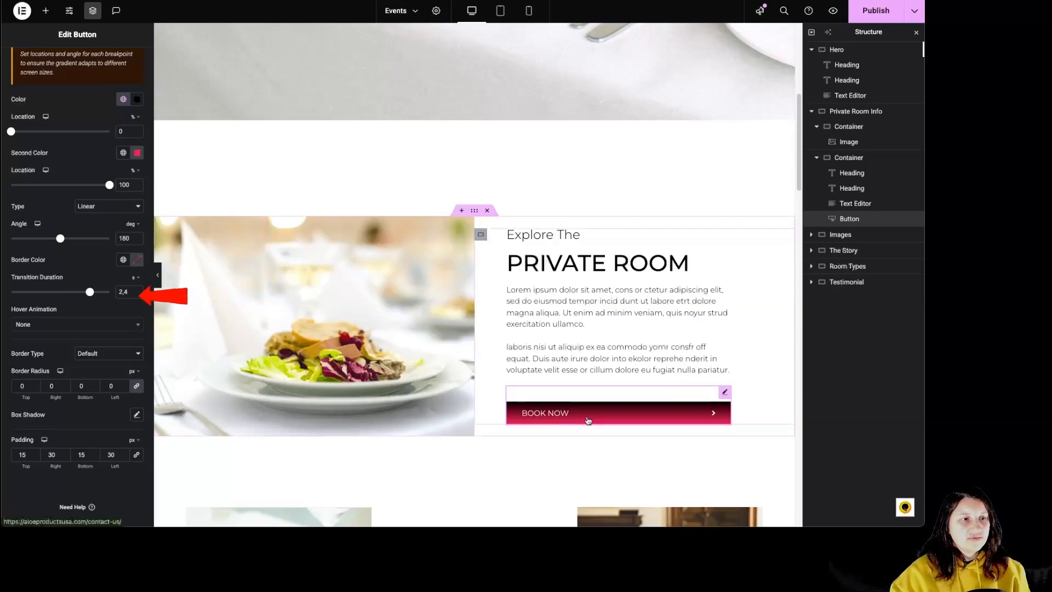
Try the Pop and Wobble Vertical hover animations on the button, and settle on Buzz
left_click(46, 324)
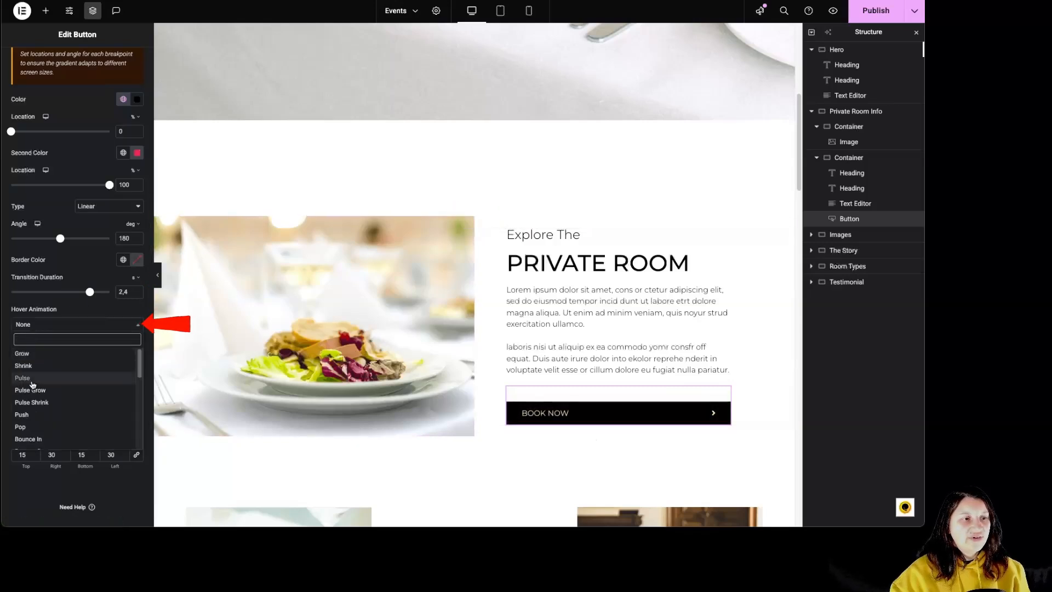
left_click(45, 425)
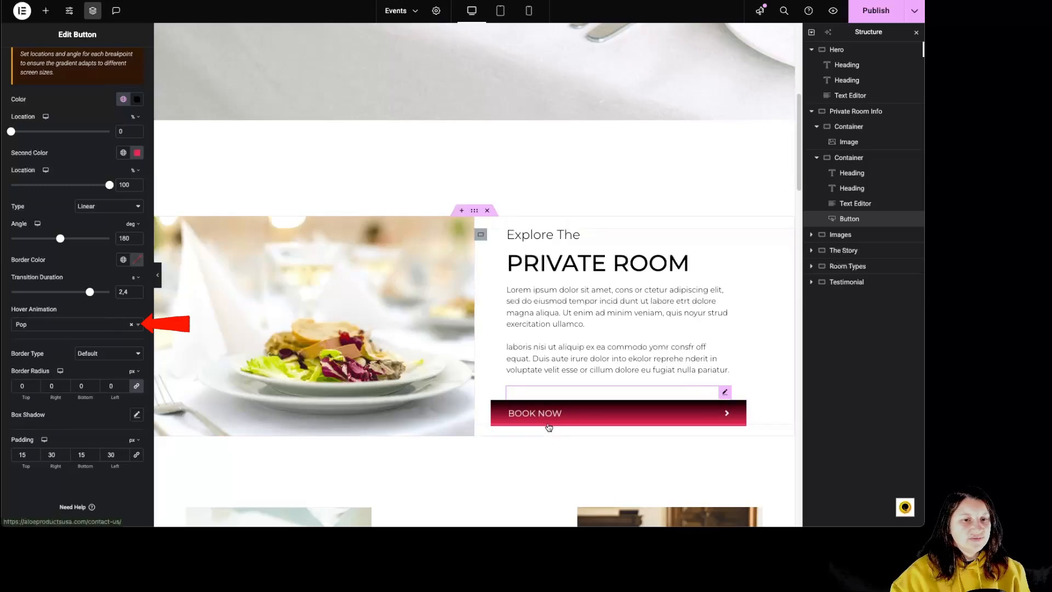
left_click(55, 324)
scroll(71, 394, "down", 5)
left_click(74, 425)
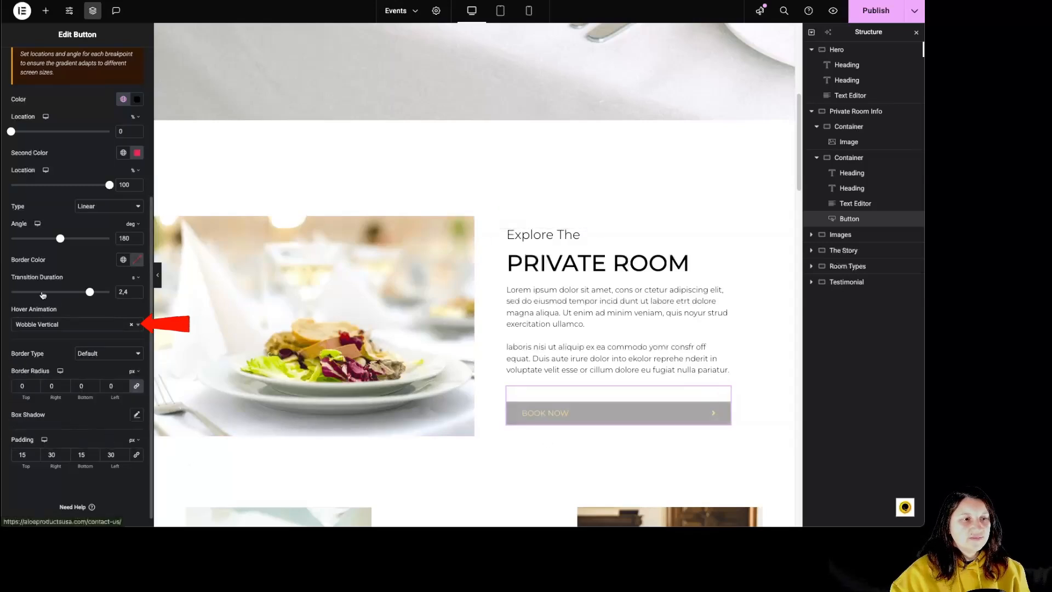
left_click(67, 327)
left_click(62, 440)
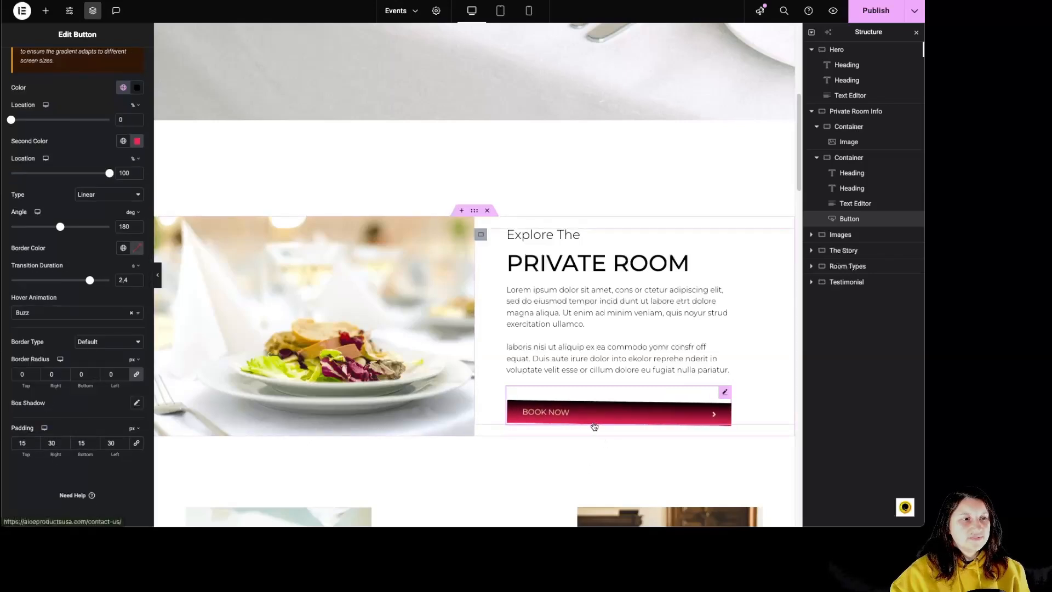
Give the button a solid 5 px border in yellow-green #DDFF00 with a border radius of 100 px on all corners
left_click(102, 341)
left_click(89, 362)
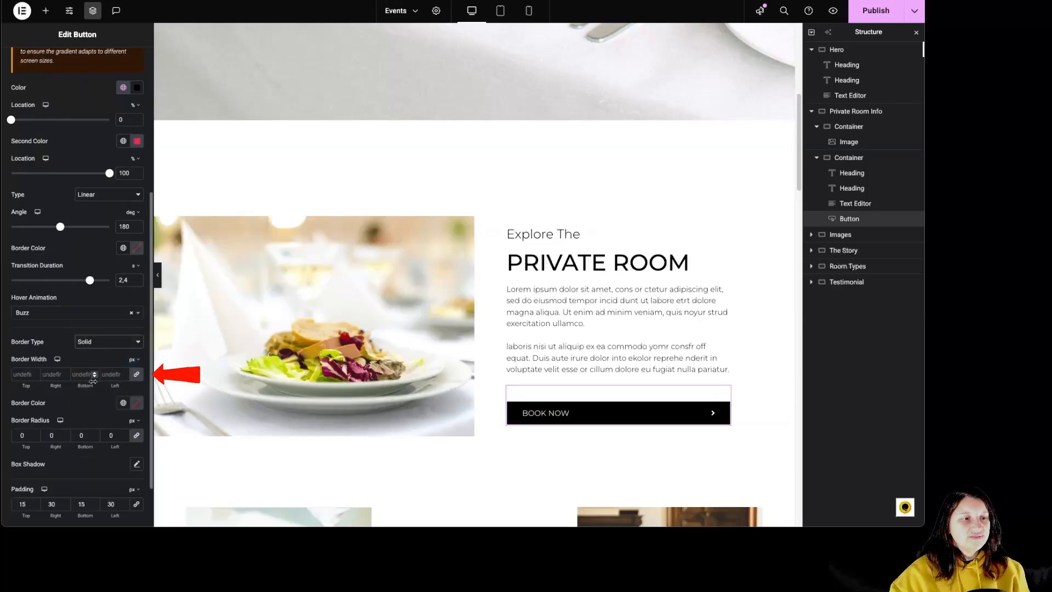
left_click(79, 373)
type("5")
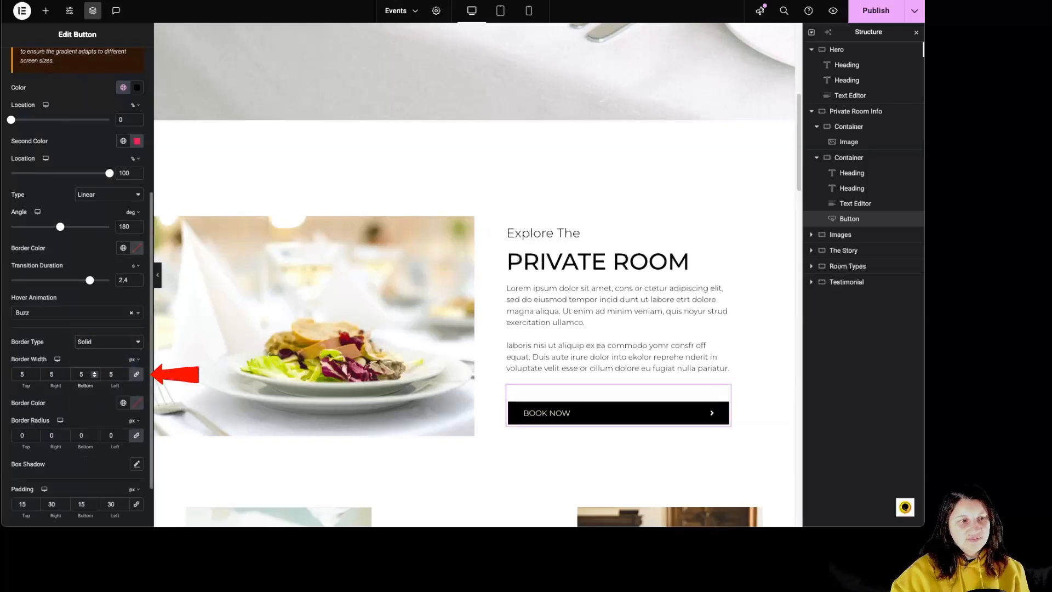
left_click(135, 403)
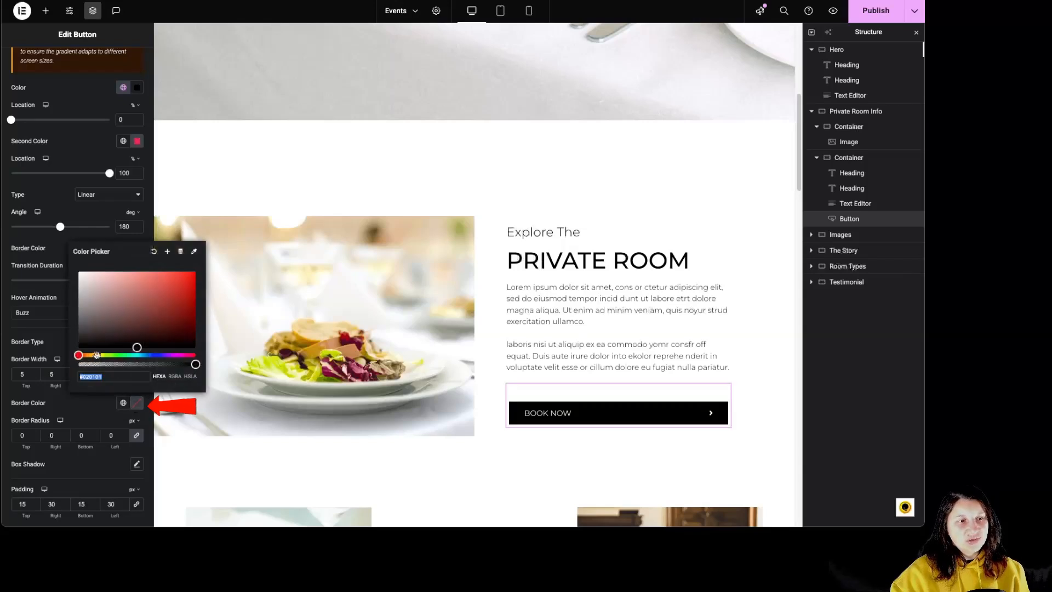
left_click_drag(98, 356, 101, 355)
left_click(195, 272)
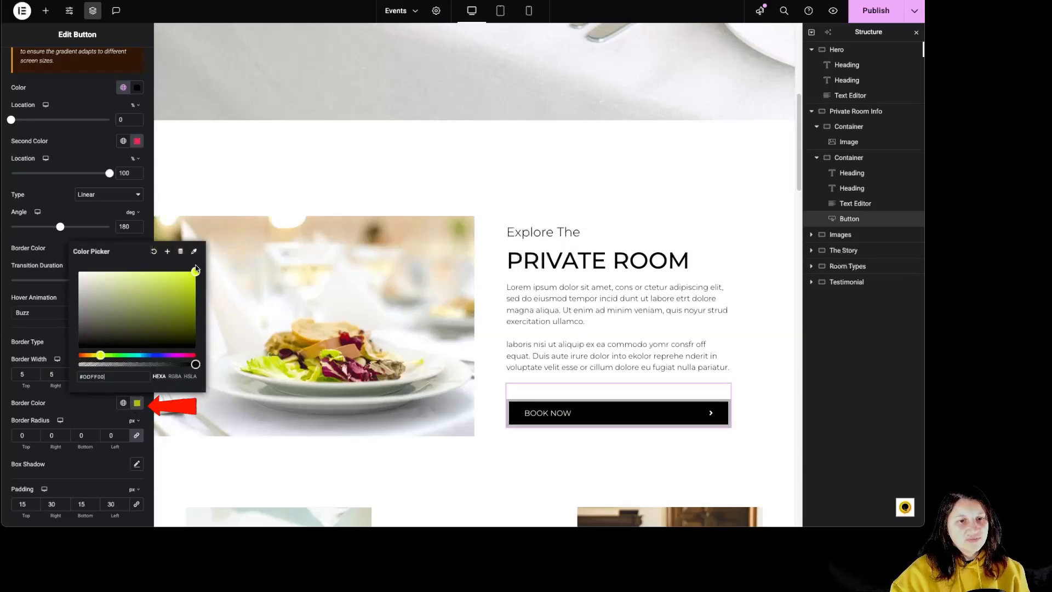
left_click(82, 424)
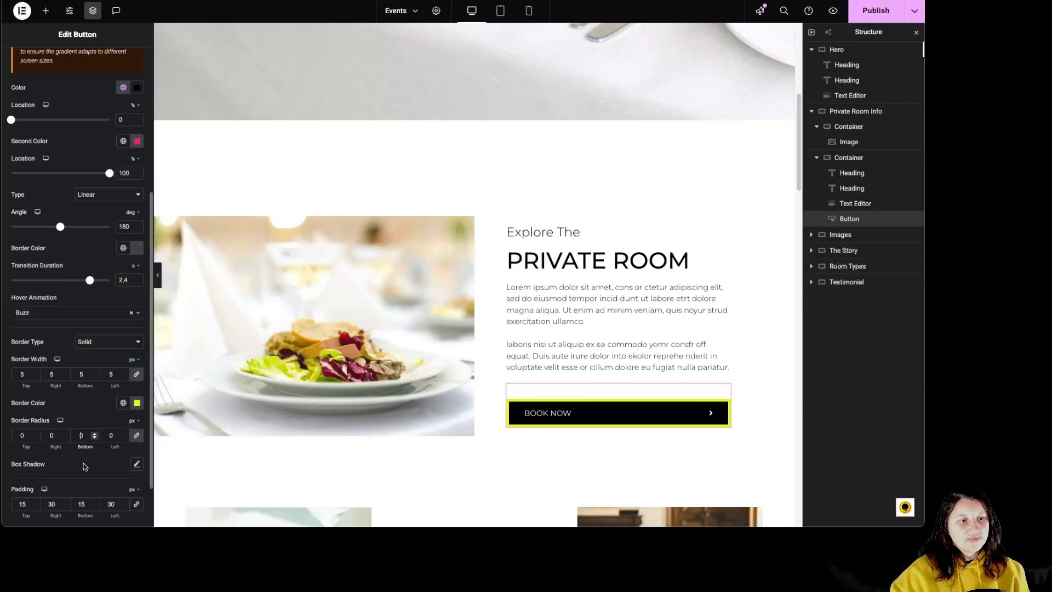
type("00")
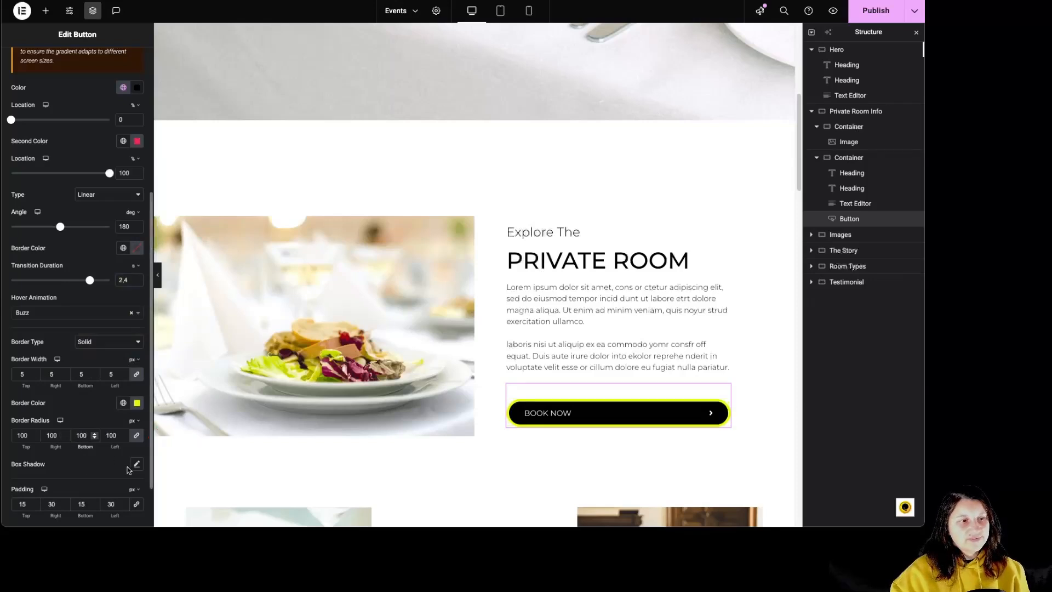
Try a translucent dark red box shadow with horizontal 44, vertical 24, blur 25 and an increased spread, and reset it to default
scroll(112, 457, "down", 2)
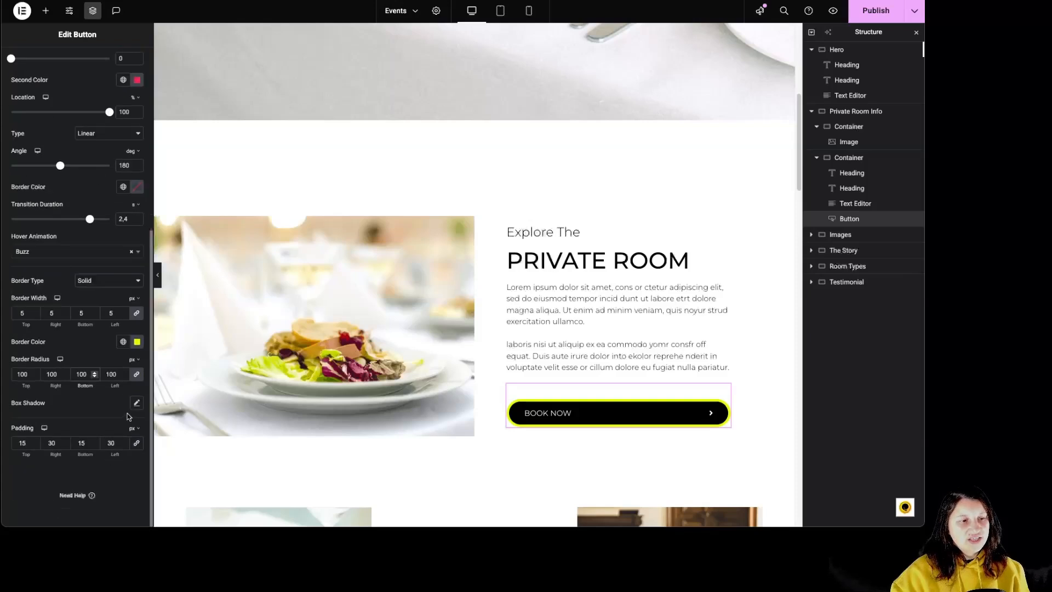
left_click(136, 403)
scroll(136, 434, "down", 1)
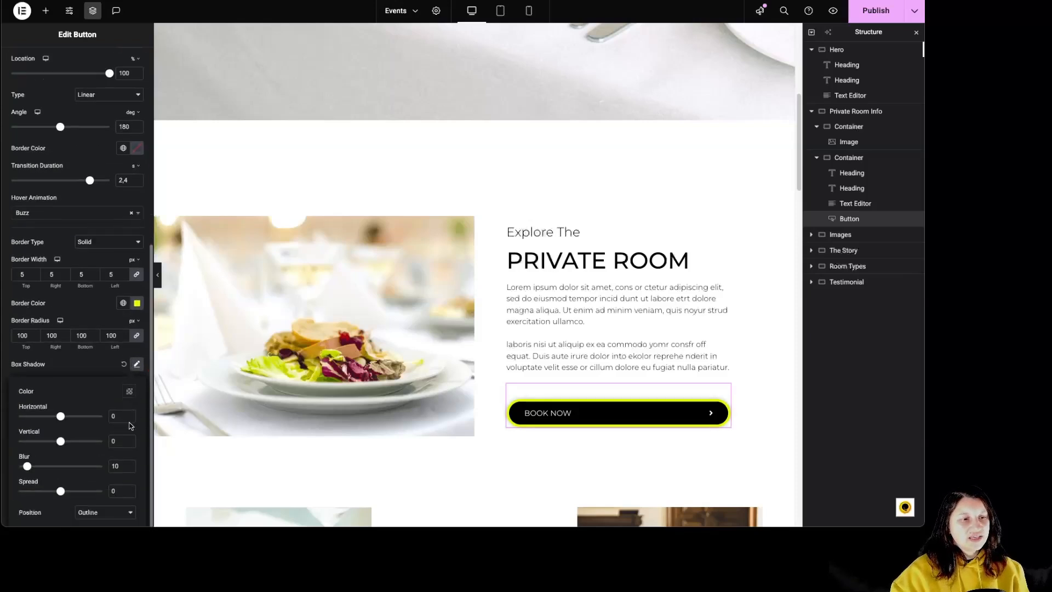
left_click(128, 392)
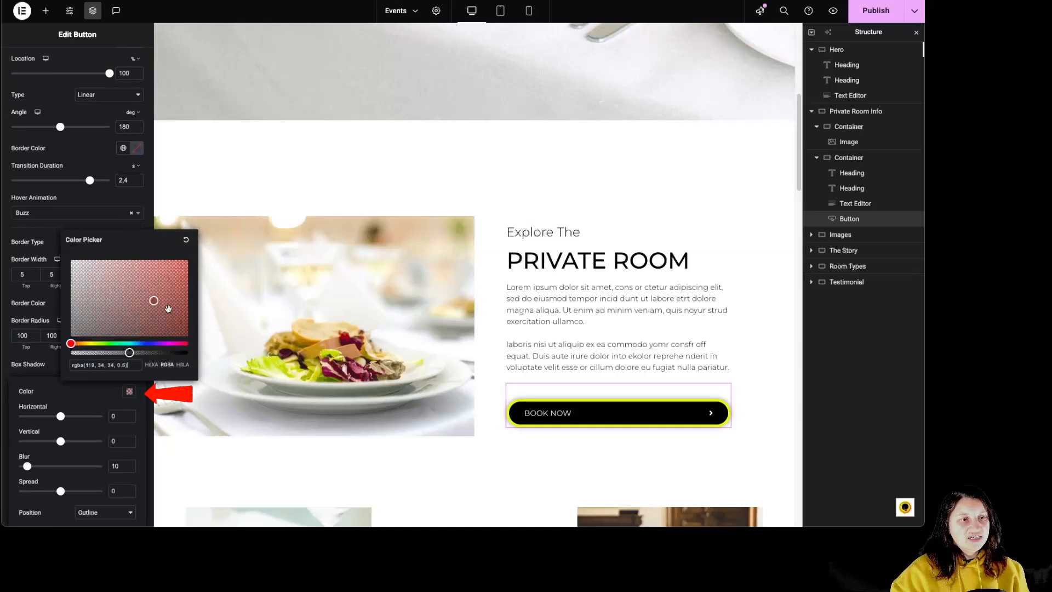
left_click_drag(164, 351, 166, 351)
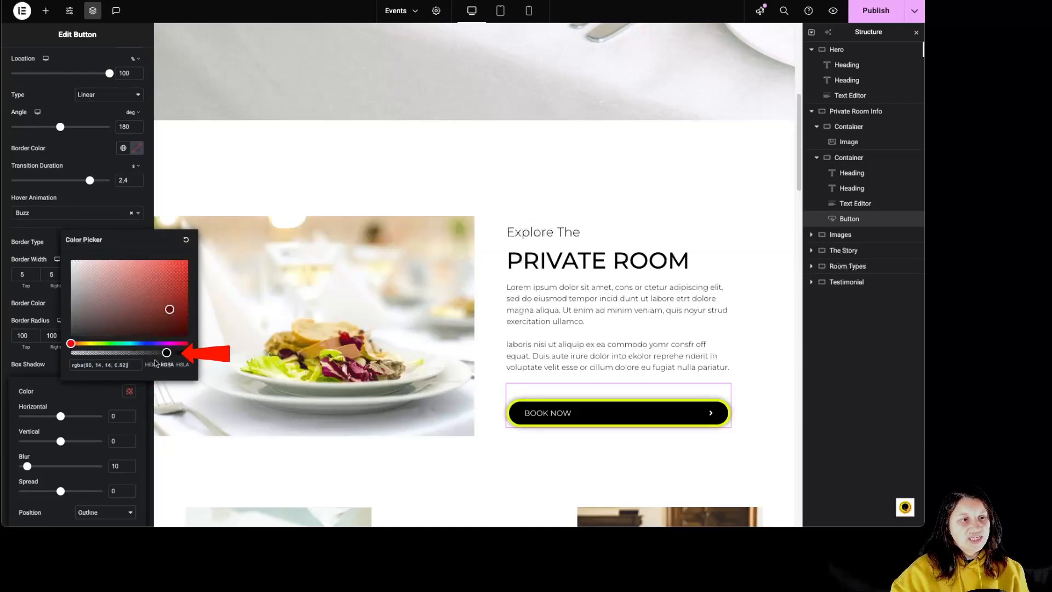
left_click(60, 417)
mouse_move(60, 416)
left_mouse_down()
mouse_move(78, 417)
mouse_move(70, 441)
mouse_move(28, 471)
left_mouse_up()
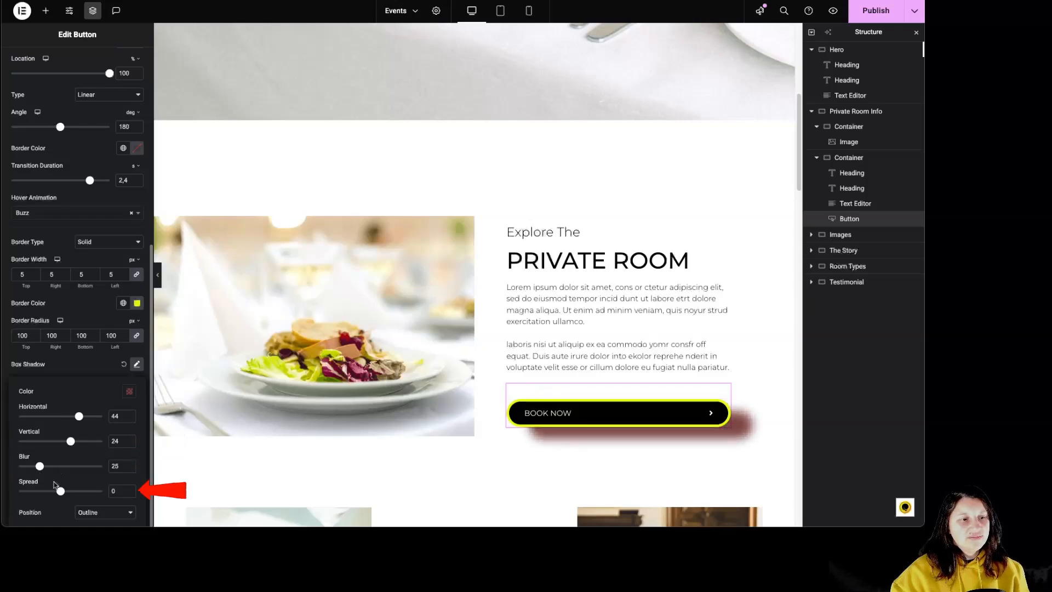
left_click_drag(60, 491, 78, 492)
left_click(137, 363)
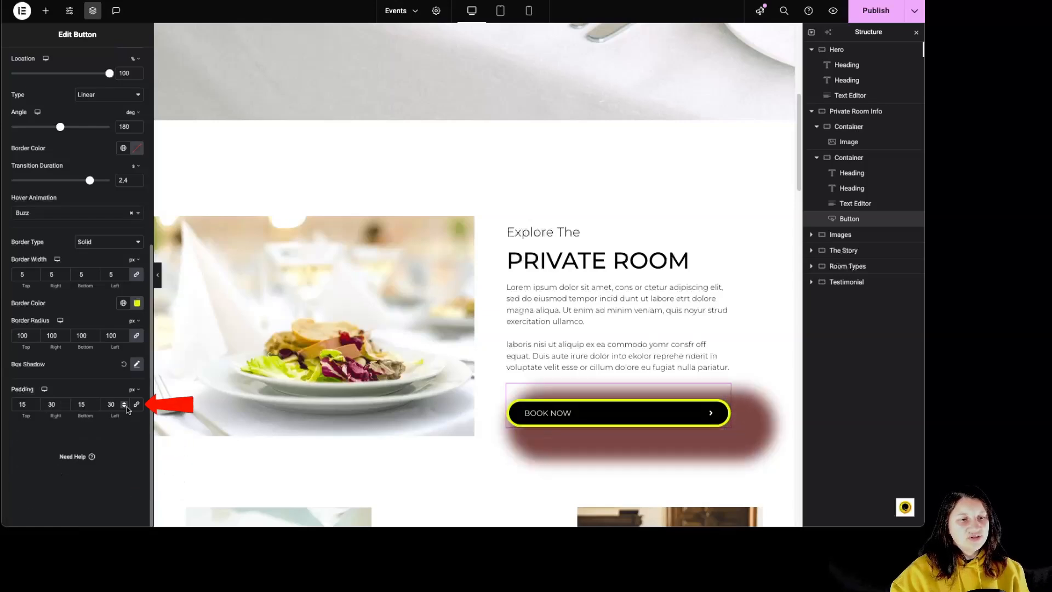
left_click(124, 367)
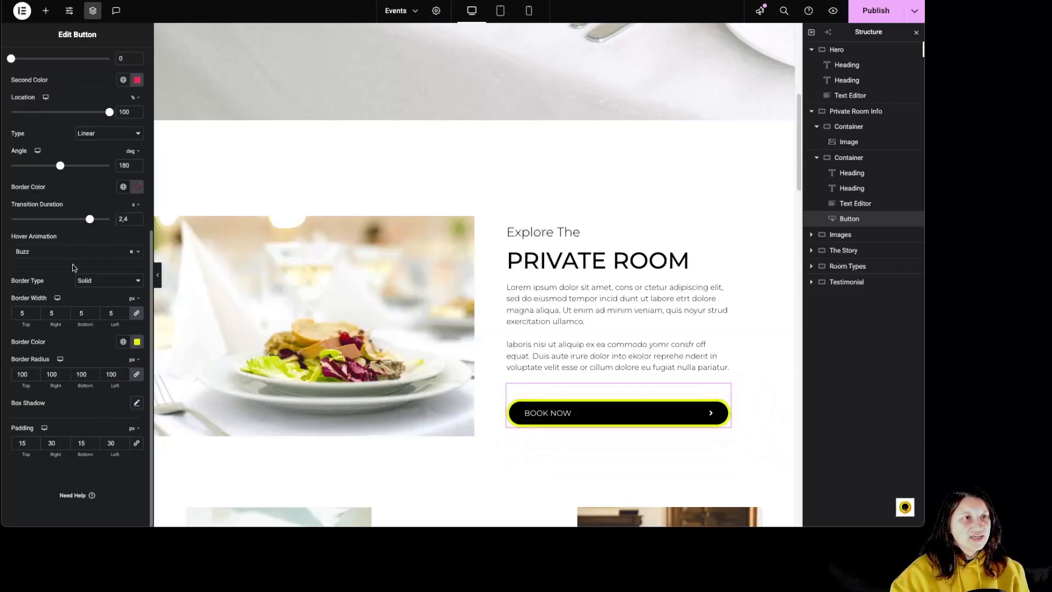
Open the button's advanced settings and preview the page in the desktop, tablet and mobile views, ending on mobile
scroll(74, 270, "up", 8)
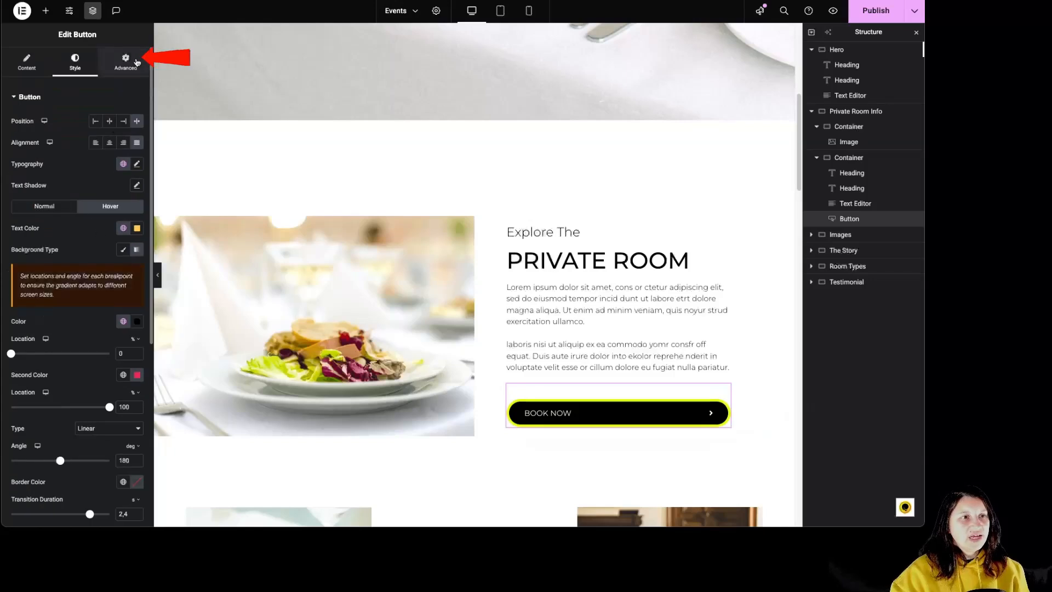
left_click(138, 60)
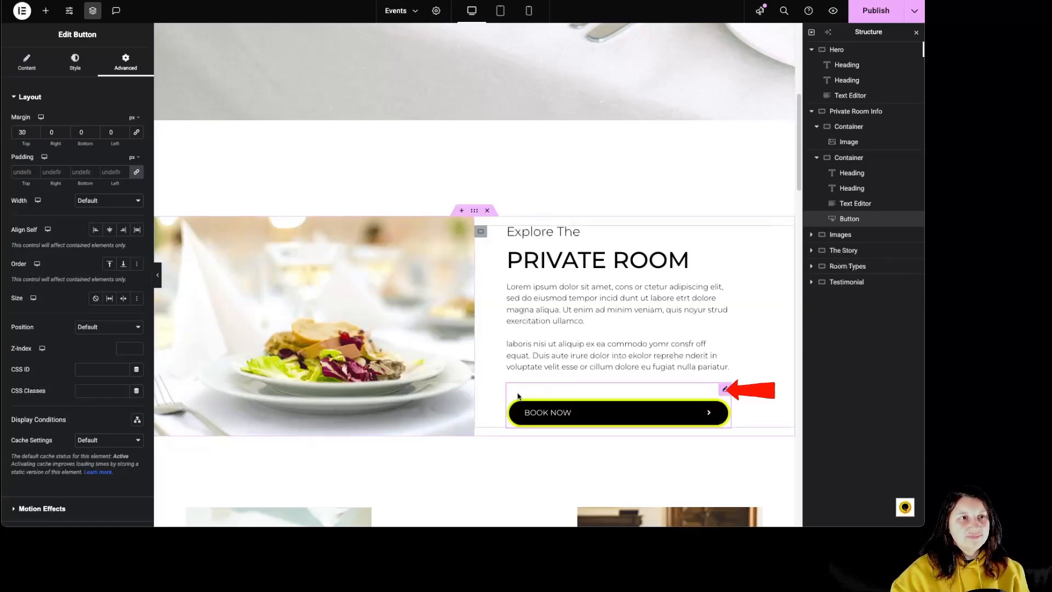
left_click(500, 11)
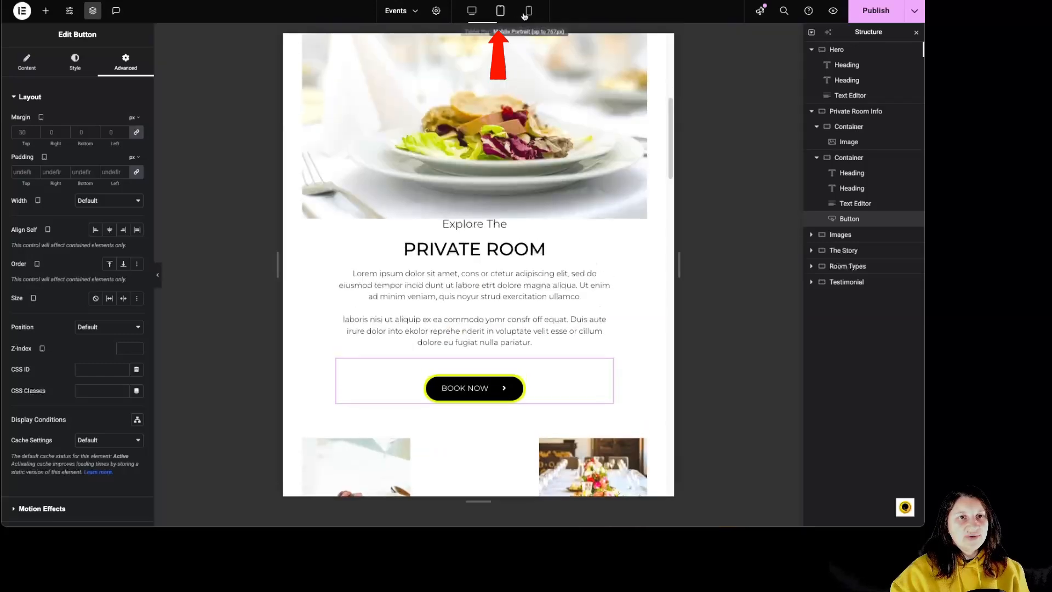
left_click(528, 12)
left_click(500, 12)
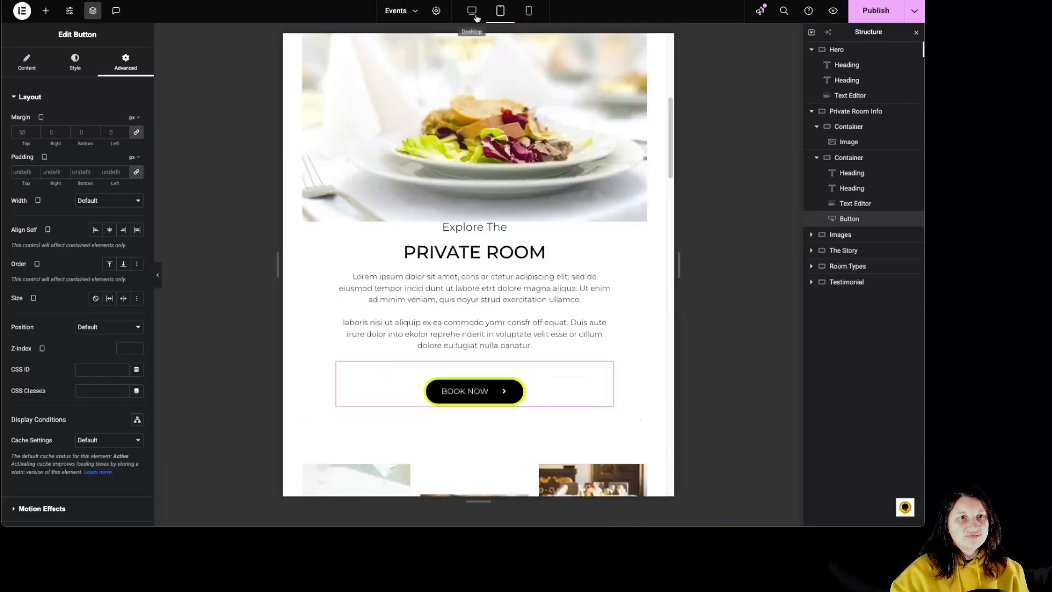
left_click(472, 13)
left_click(500, 12)
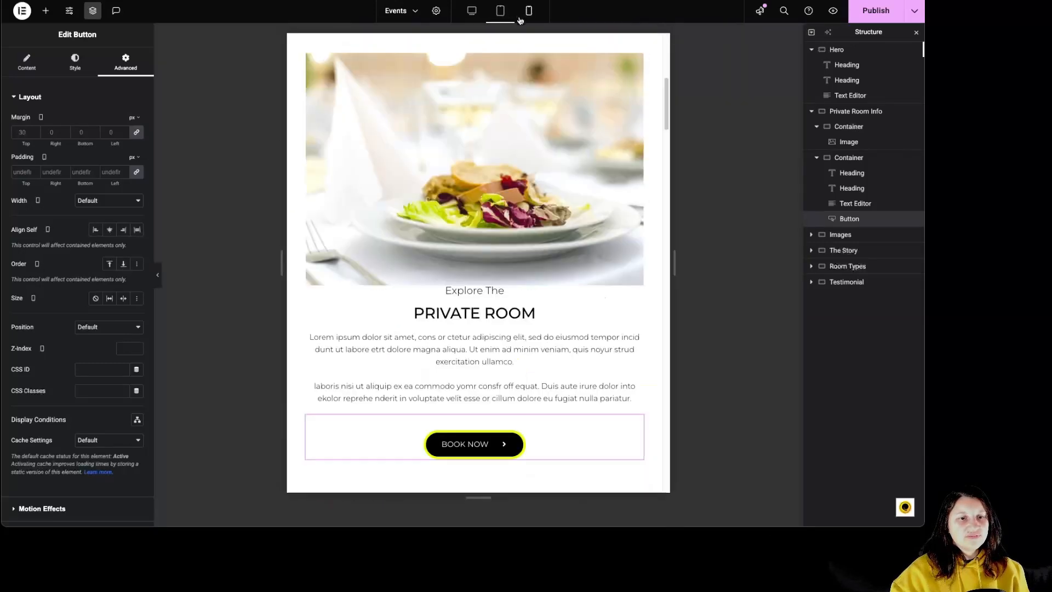
left_click(527, 12)
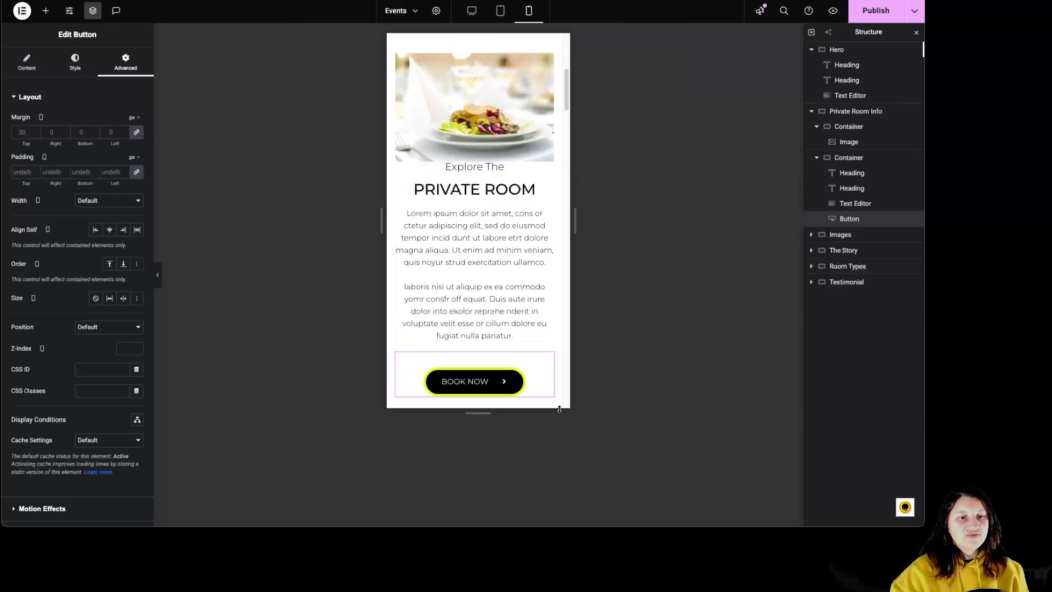